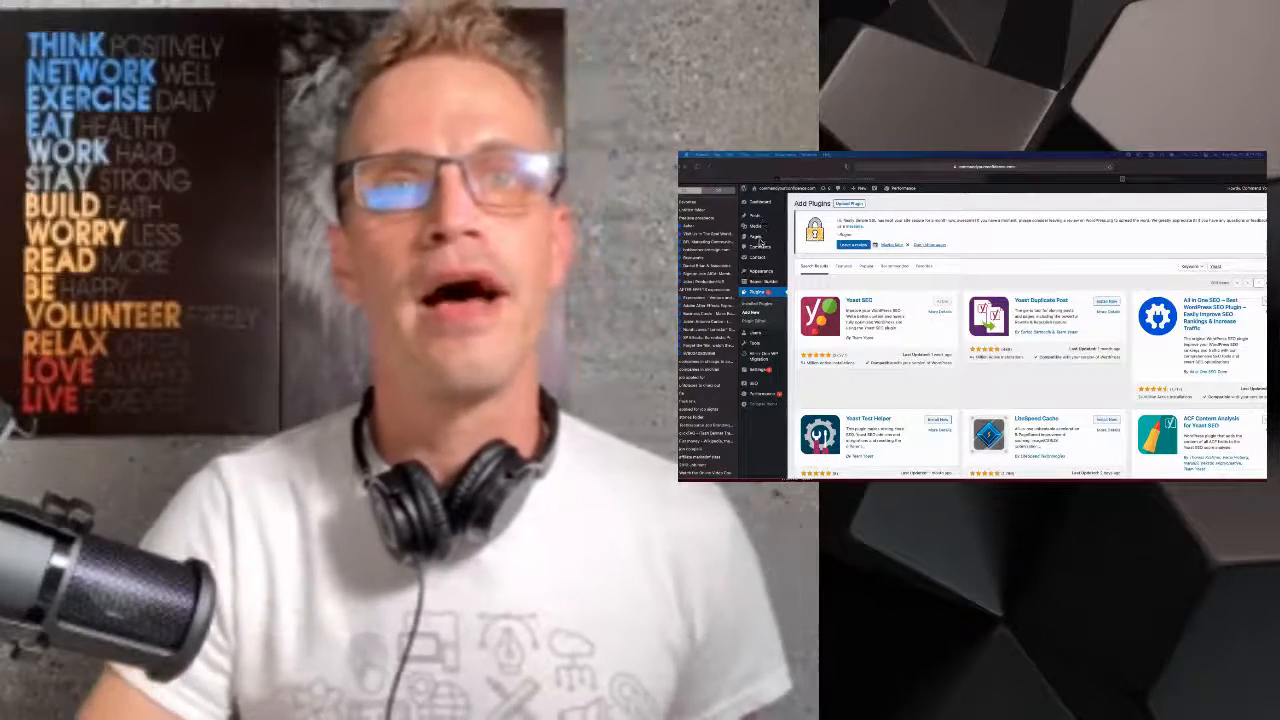
# Step: Open the site's list of pages and start a new page
pyautogui.click(775, 238)
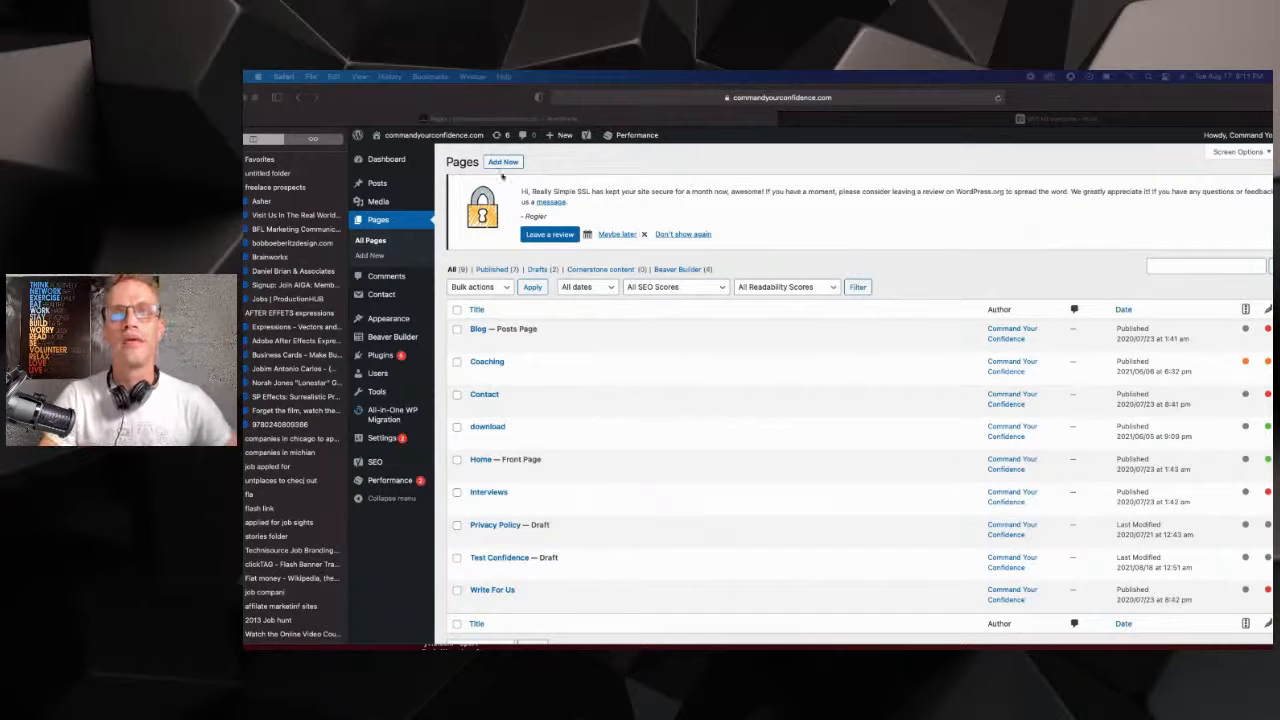
pyautogui.click(506, 167)
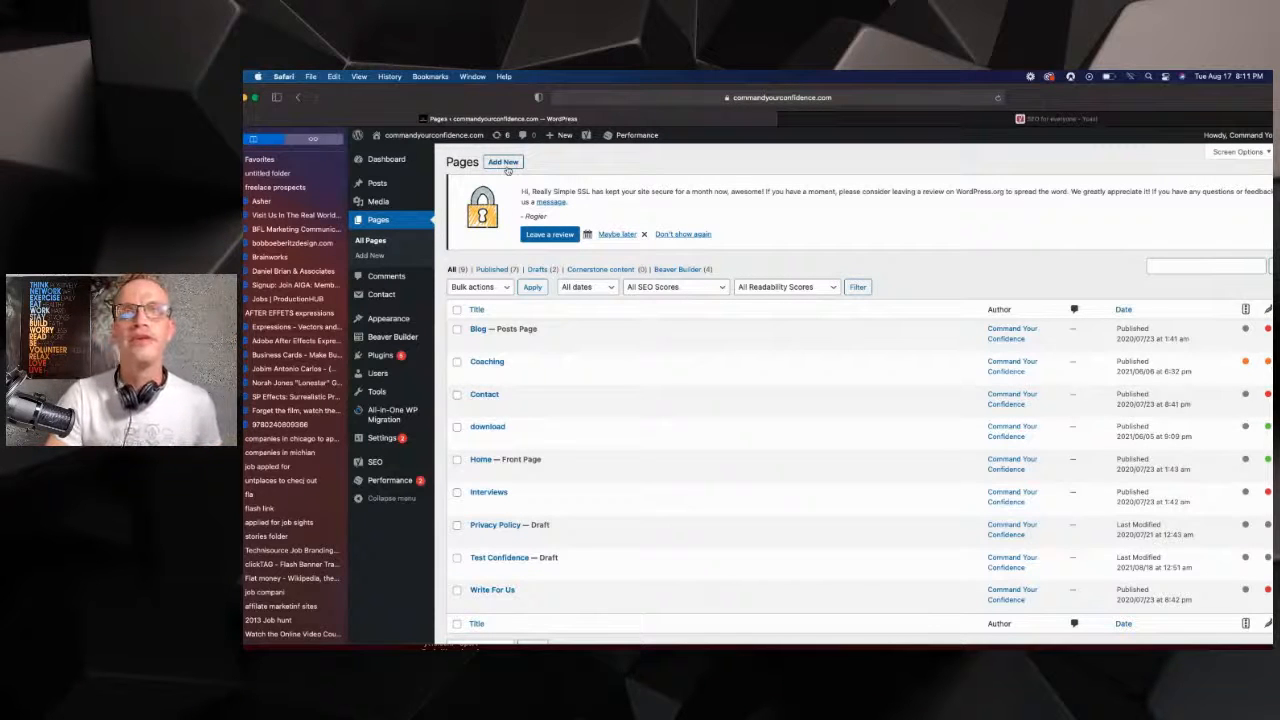
pyautogui.click(504, 163)
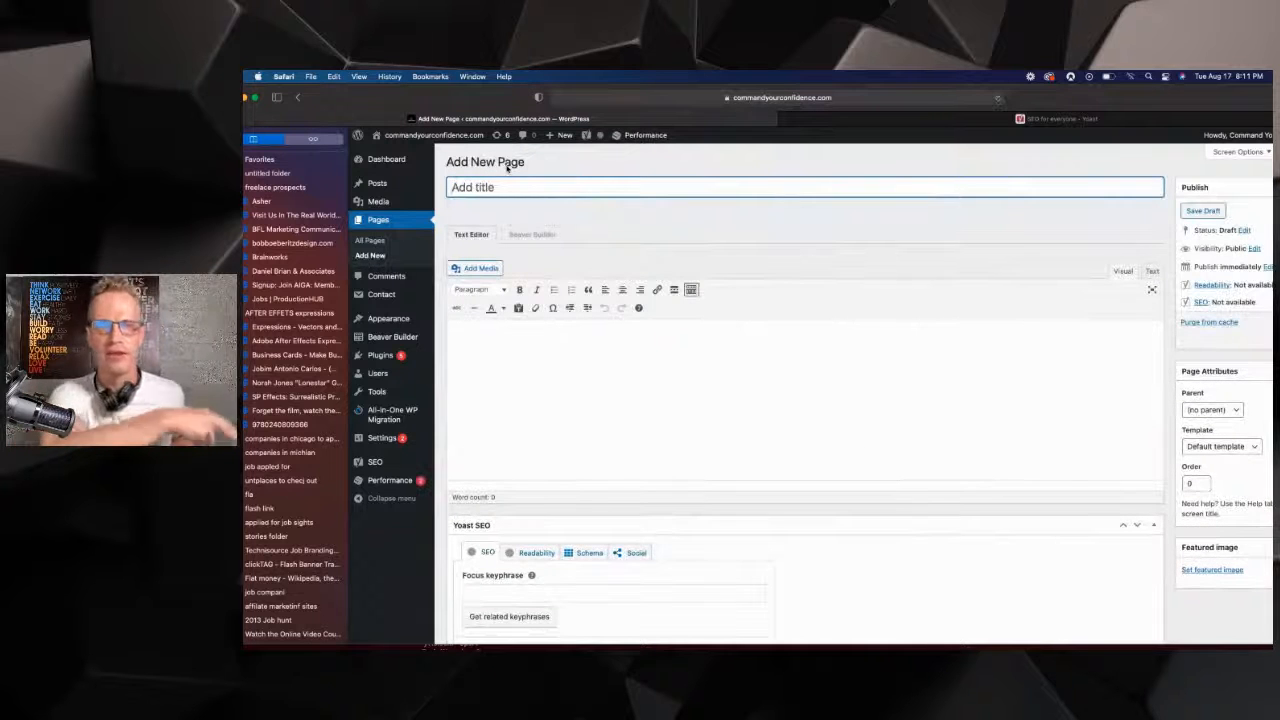
# Step: Remove the default Title, Page, Separator and Site title variables from the new page's Yoast SEO title
pyautogui.scroll(-10, 574, 337)
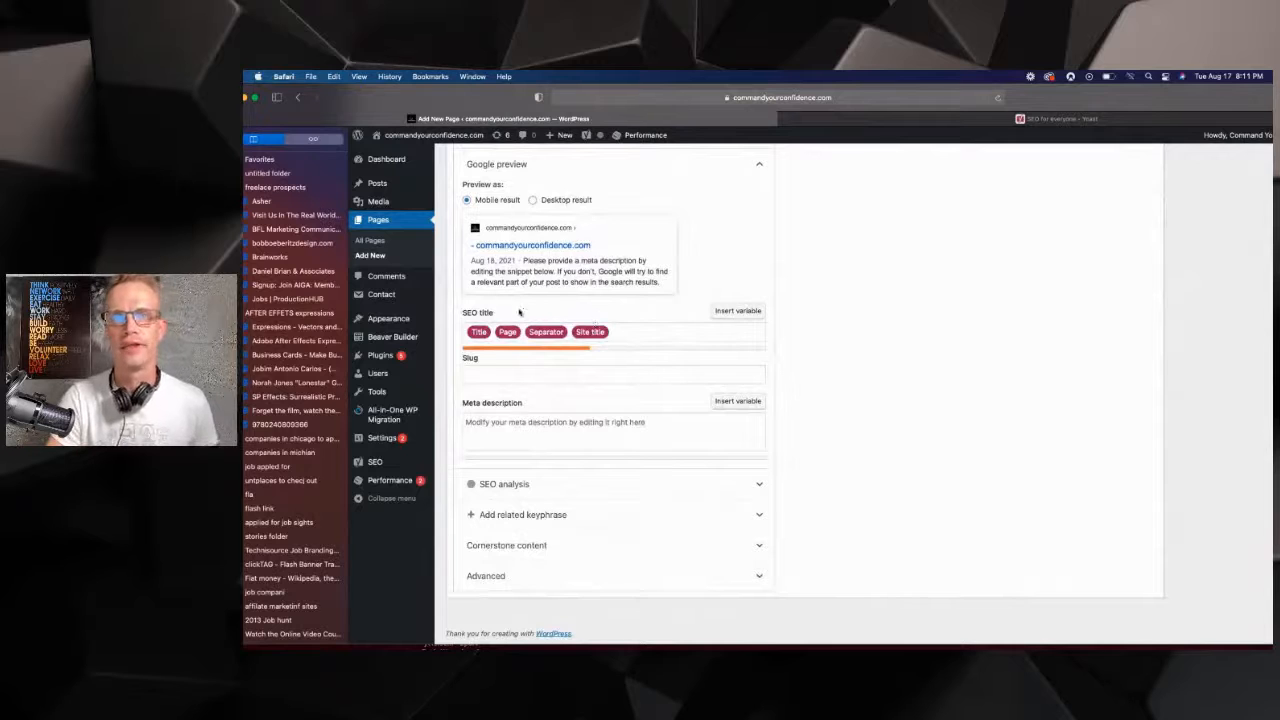
pyautogui.click(614, 330)
pyautogui.press('BackSpace')
pyautogui.press('BackSpace')
pyautogui.press('BackSpace')
pyautogui.press('BackSpace')
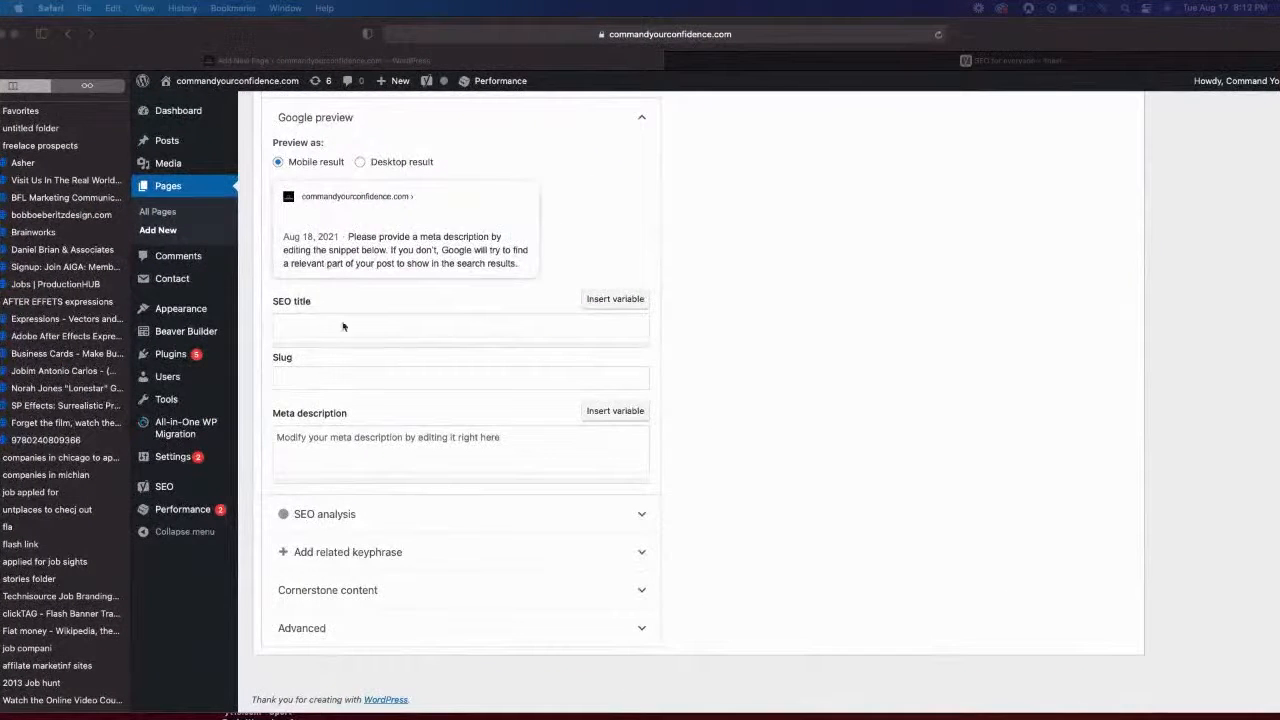
# Step: Enter "Confidence & Mindset Training For Life| Coaching" as the page's SEO title
pyautogui.click(376, 323)
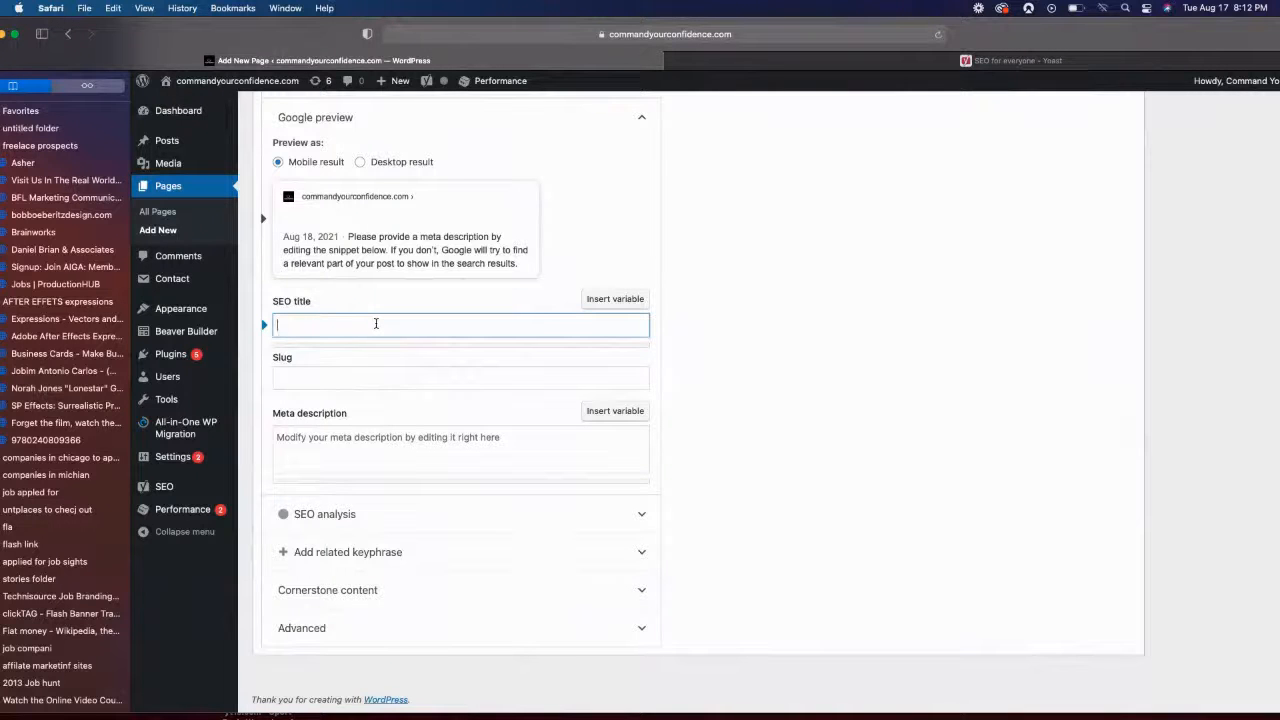
pyautogui.write('Confi')
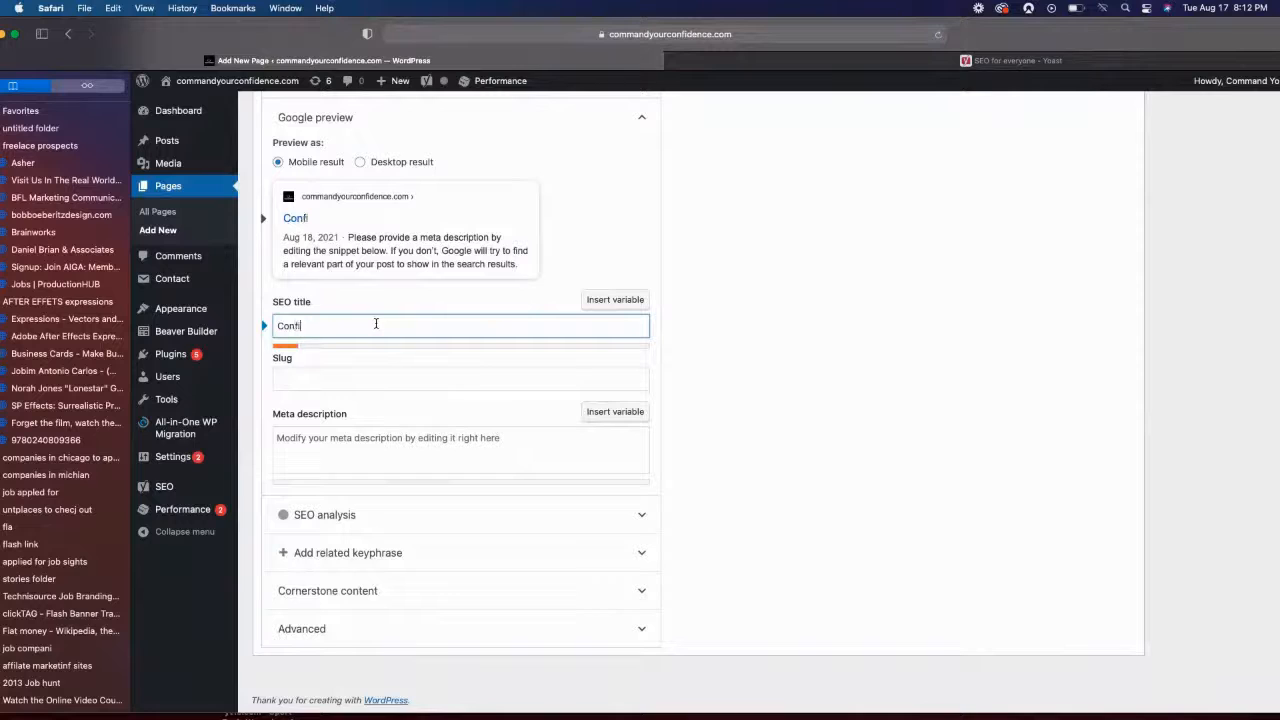
pyautogui.write('dence ')
pyautogui.write('Bu')
pyautogui.press('BackSpace')
pyautogui.press('BackSpace')
pyautogui.write('& Mindset')
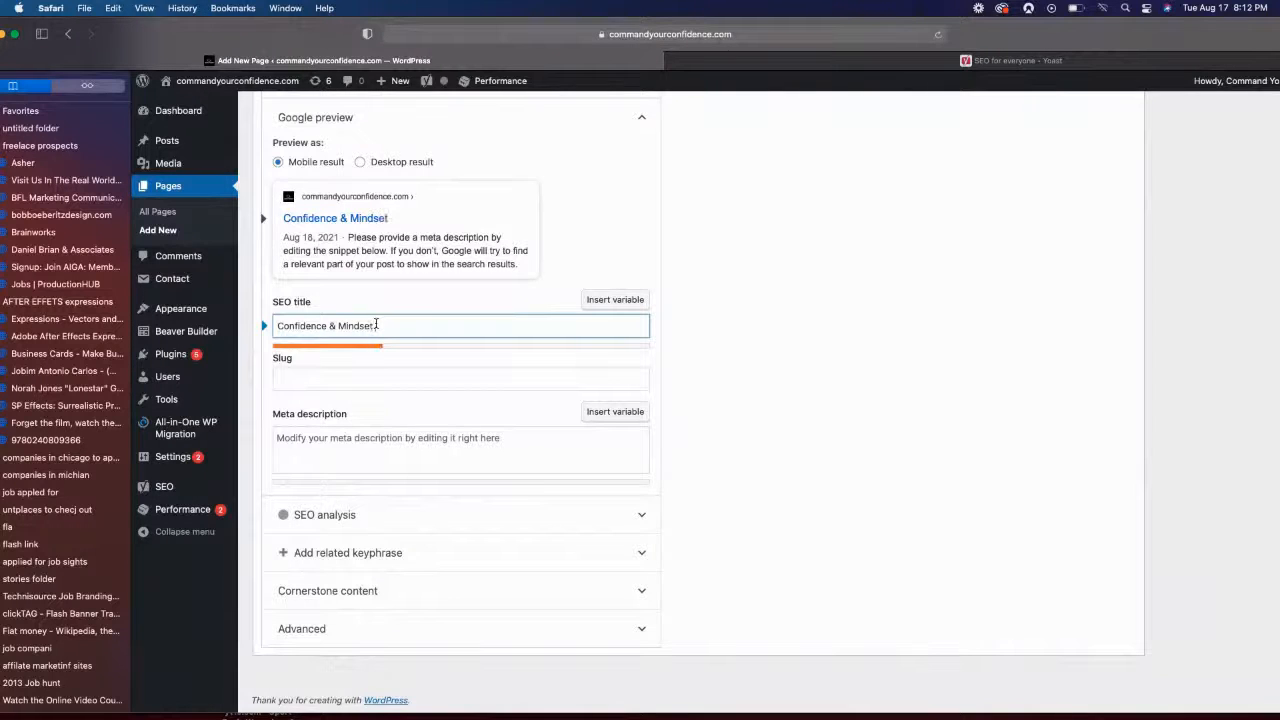
pyautogui.write(' Traing')
pyautogui.press('BackSpace')
pyautogui.press('BackSpace')
pyautogui.write('ining For L')
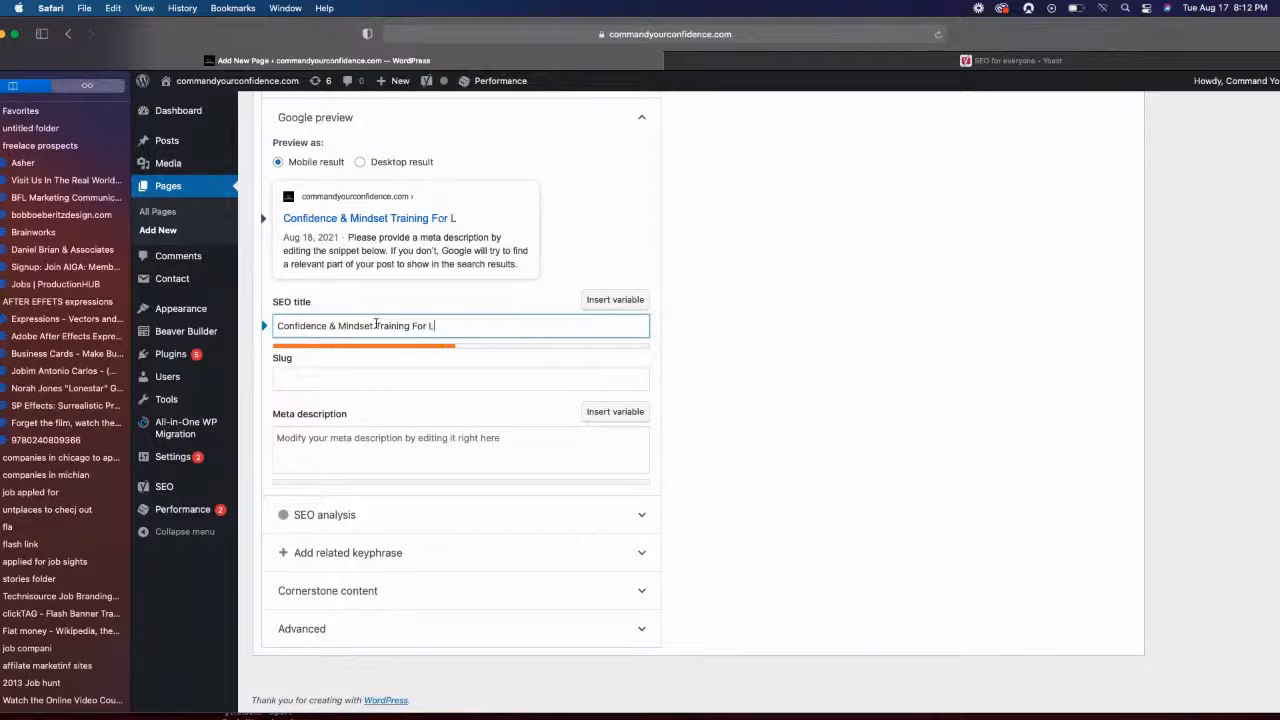
pyautogui.write('ife| Coaching ')
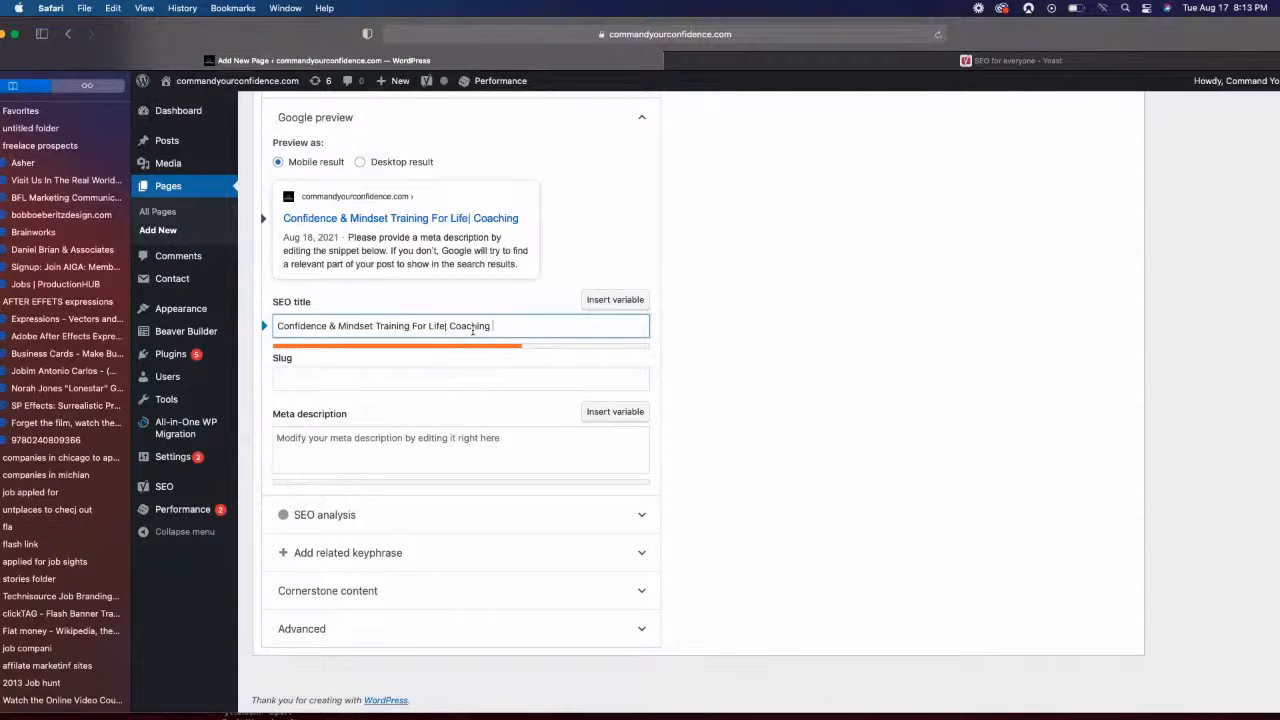
# Step: Extend the SEO title with "& Webinar Programs" after "Coaching"
pyautogui.write('&')
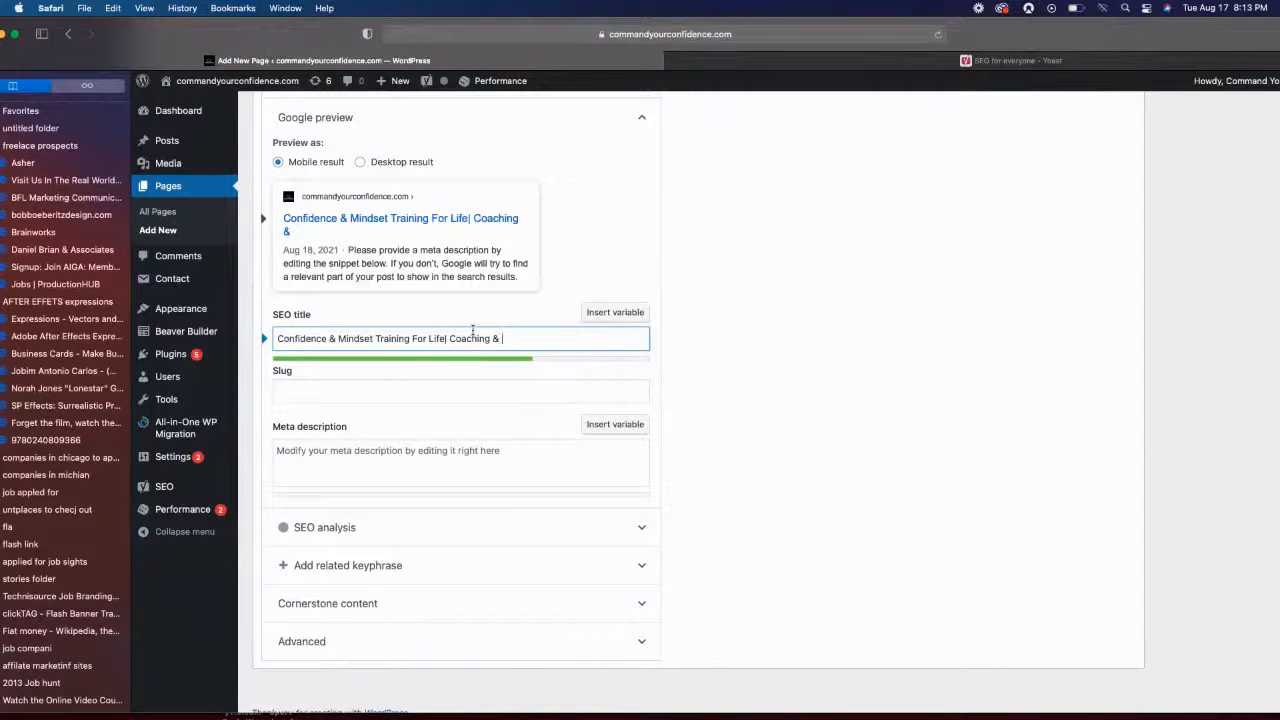
pyautogui.write(' Websi')
pyautogui.press('BackSpace')
pyautogui.press('BackSpace')
pyautogui.write('inrs')
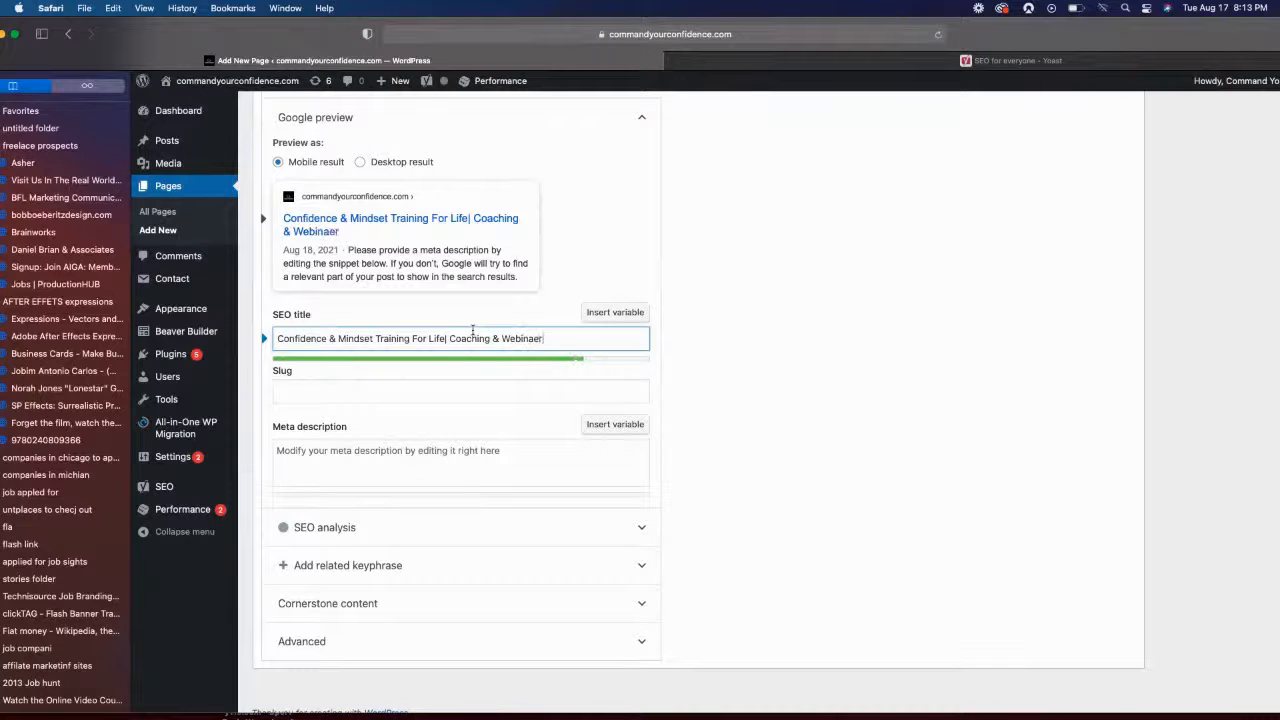
pyautogui.press('BackSpace')
pyautogui.press('BackSpace')
pyautogui.write('r Programs')
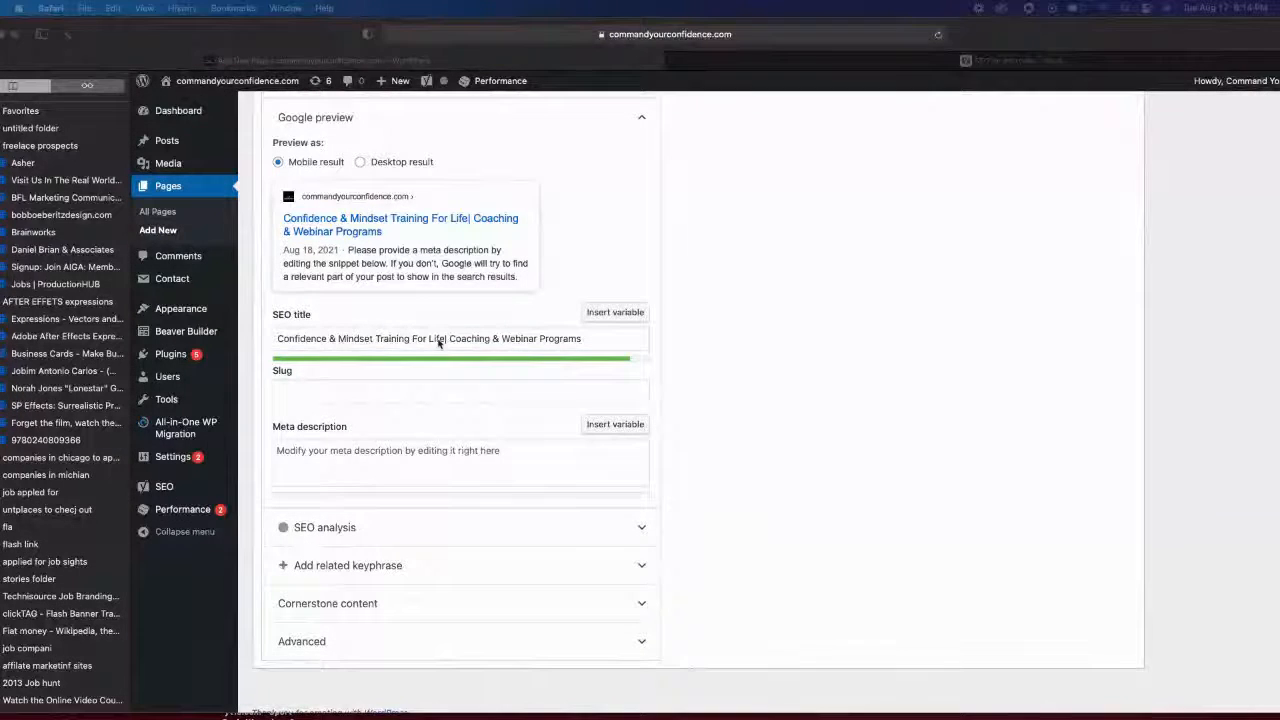
# Step: Begin the meta description with "Confidence & mindset Training For Life", correcting the spelling of "mindset" and "Training"
pyautogui.click(334, 451)
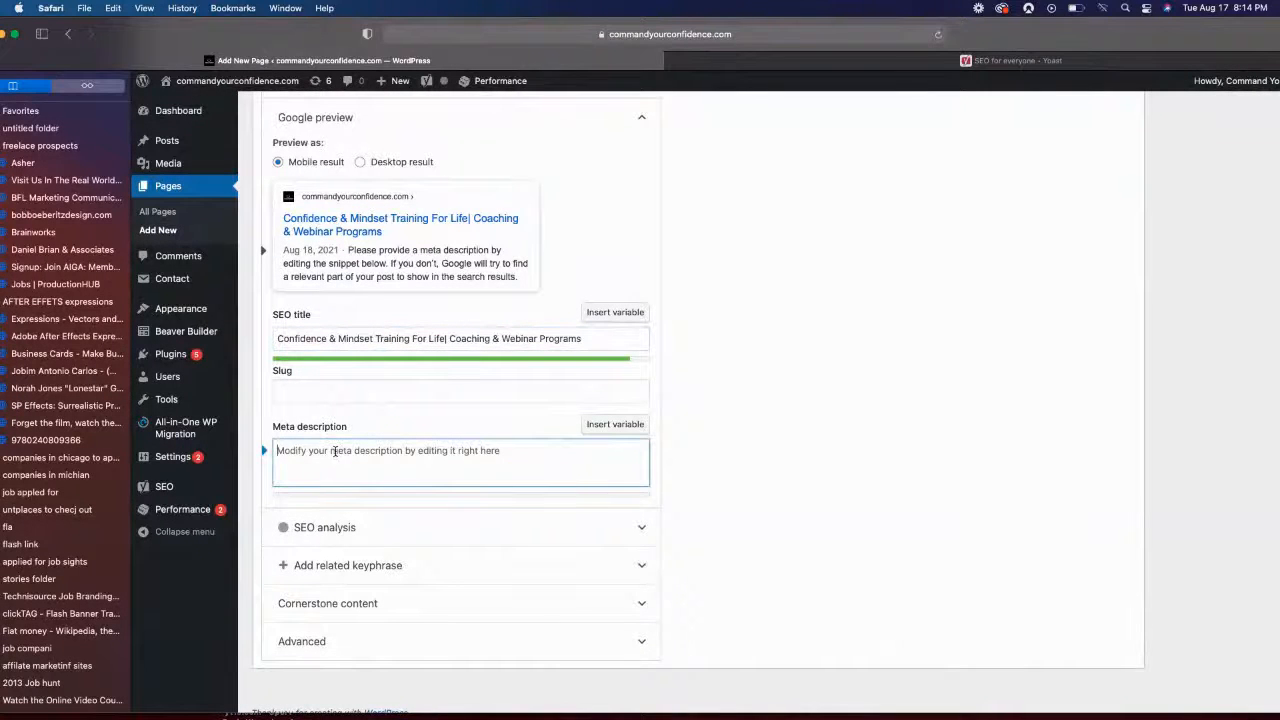
pyautogui.write('Confidence ')
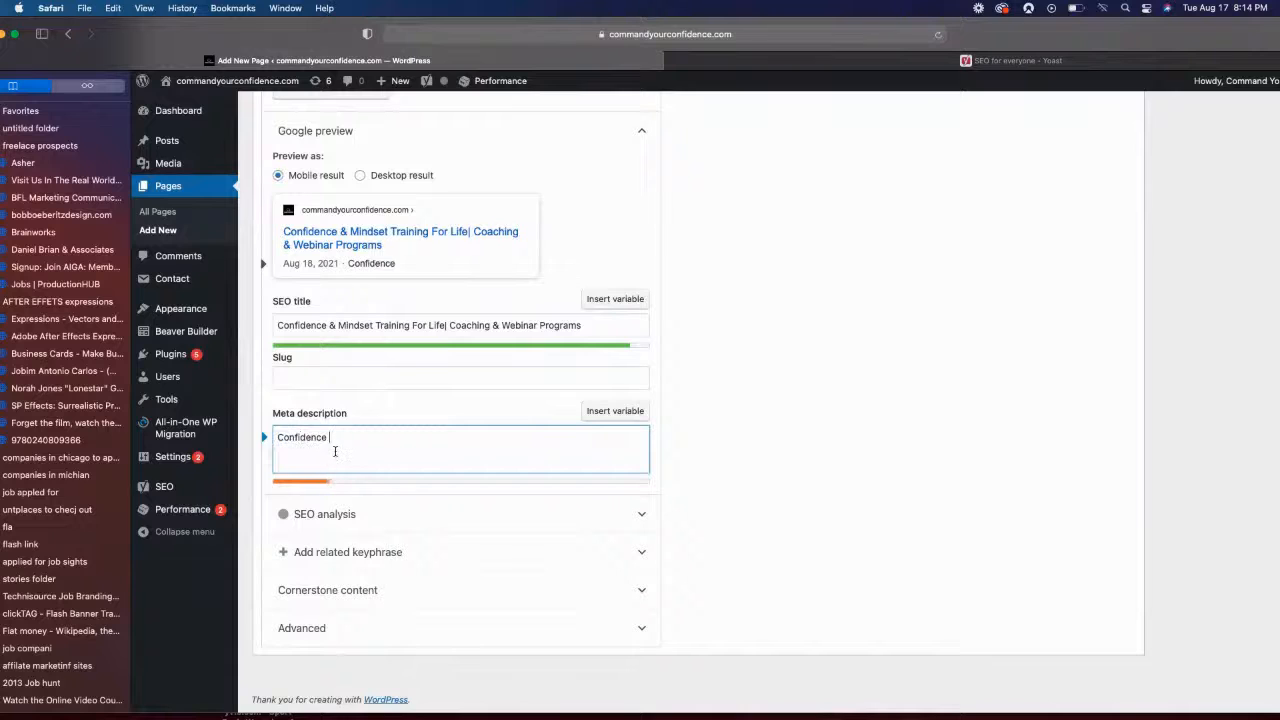
pyautogui.write('& minder')
pyautogui.write('et ')
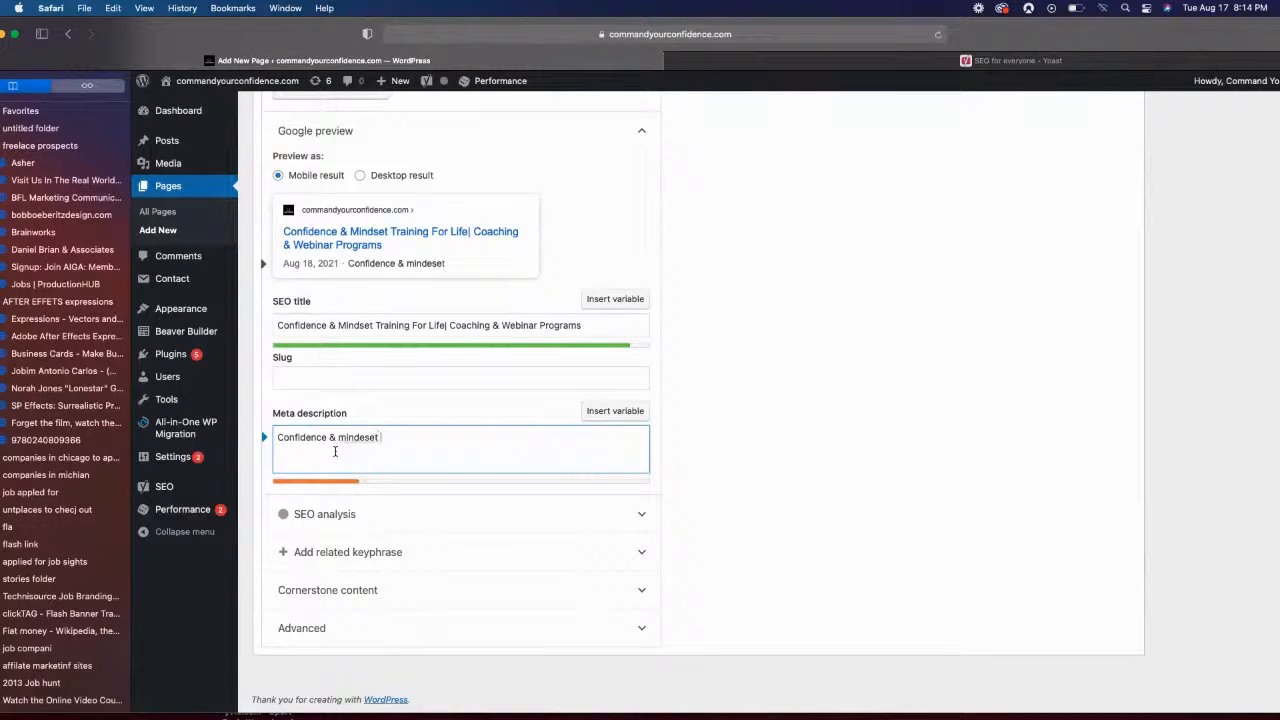
pyautogui.write('Traign')
pyautogui.press('BackSpace')
pyautogui.press('BackSpace')
pyautogui.press('BackSpace')
pyautogui.write('ing For Li')
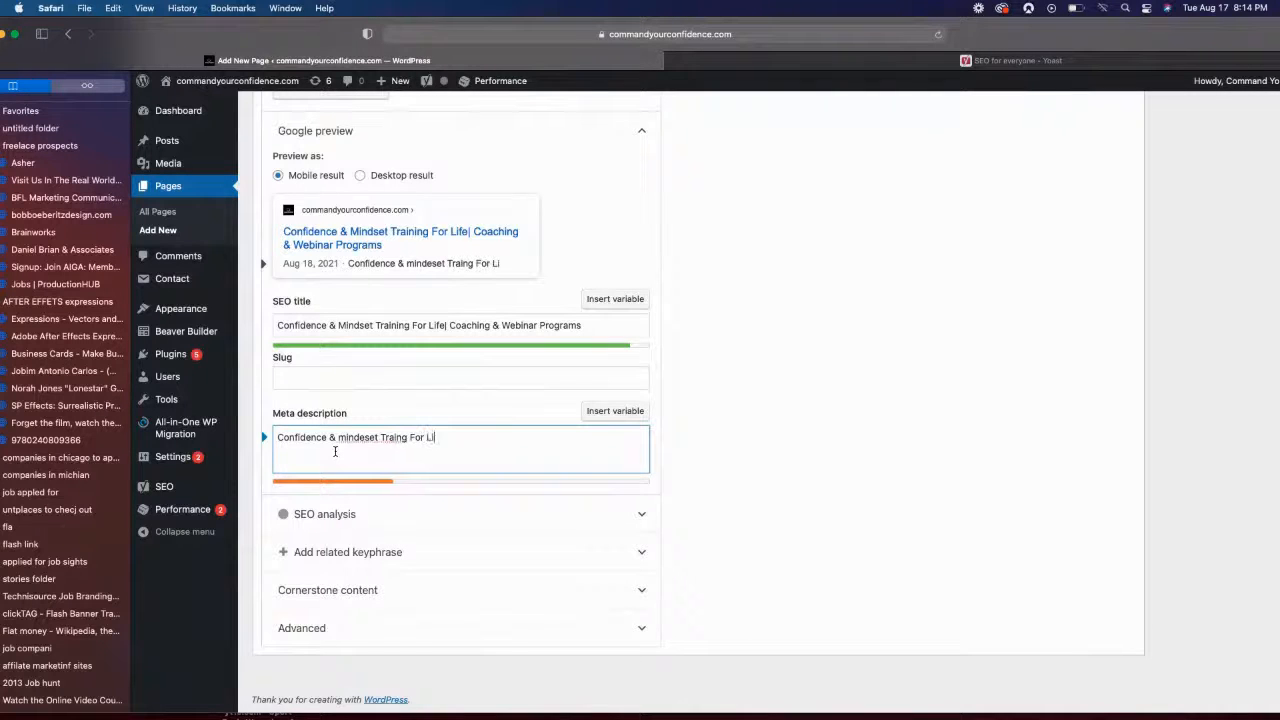
pyautogui.write('fe')
pyautogui.click(364, 441)
pyautogui.press('BackSpace')
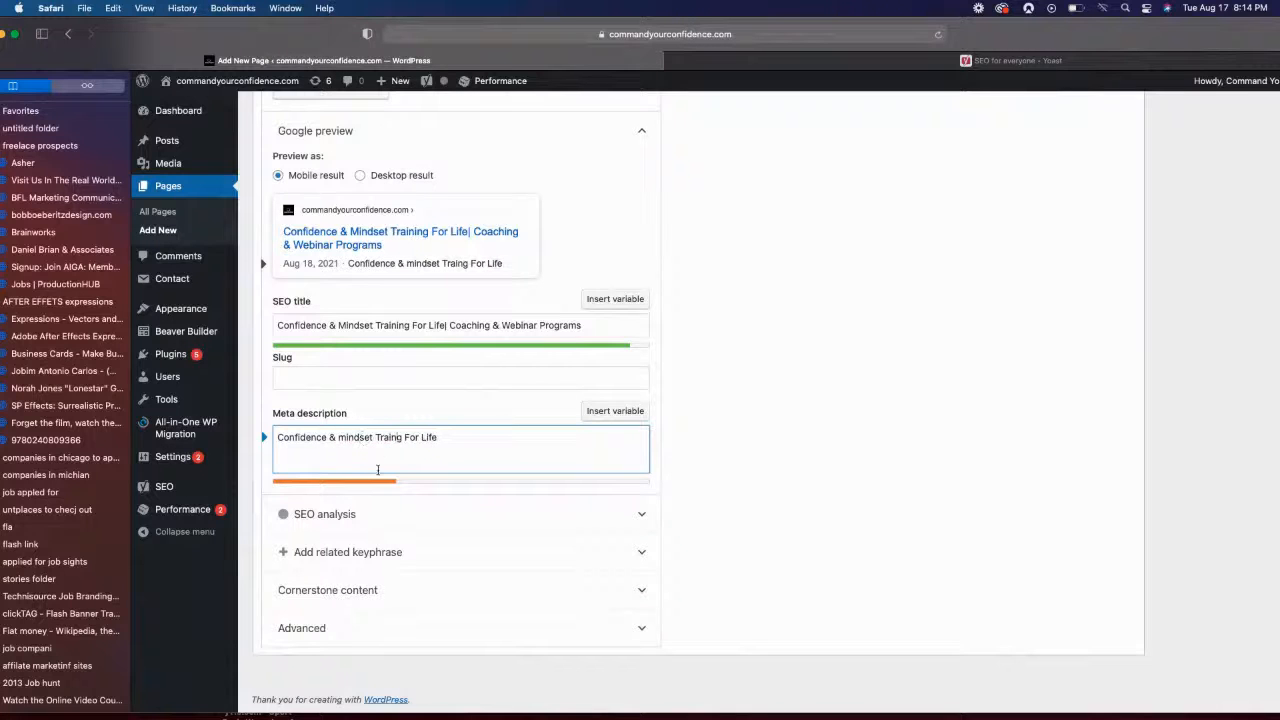
pyautogui.write('in')
# Step: Continue the meta description after "Life" with ". Learn the secrets for becoming a more confident persons."
pyautogui.click(469, 442)
pyautogui.press('BackSpace')
pyautogui.write('. L')
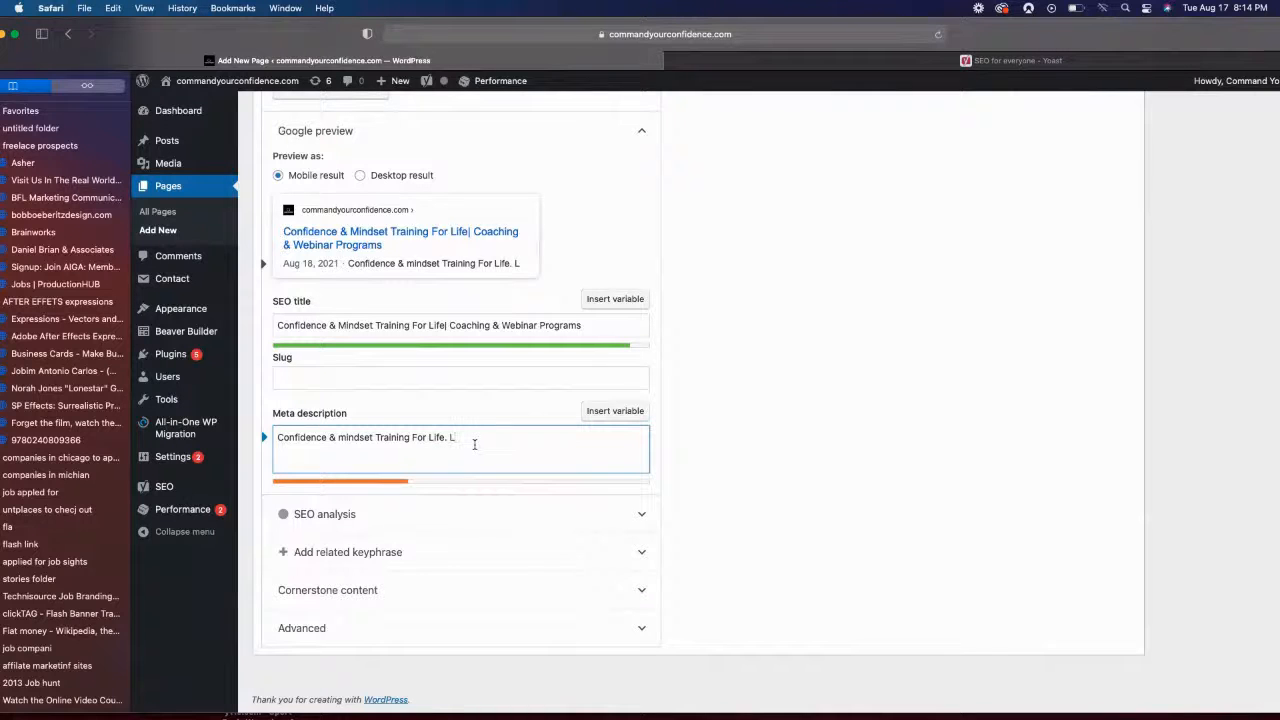
pyautogui.write('earn the')
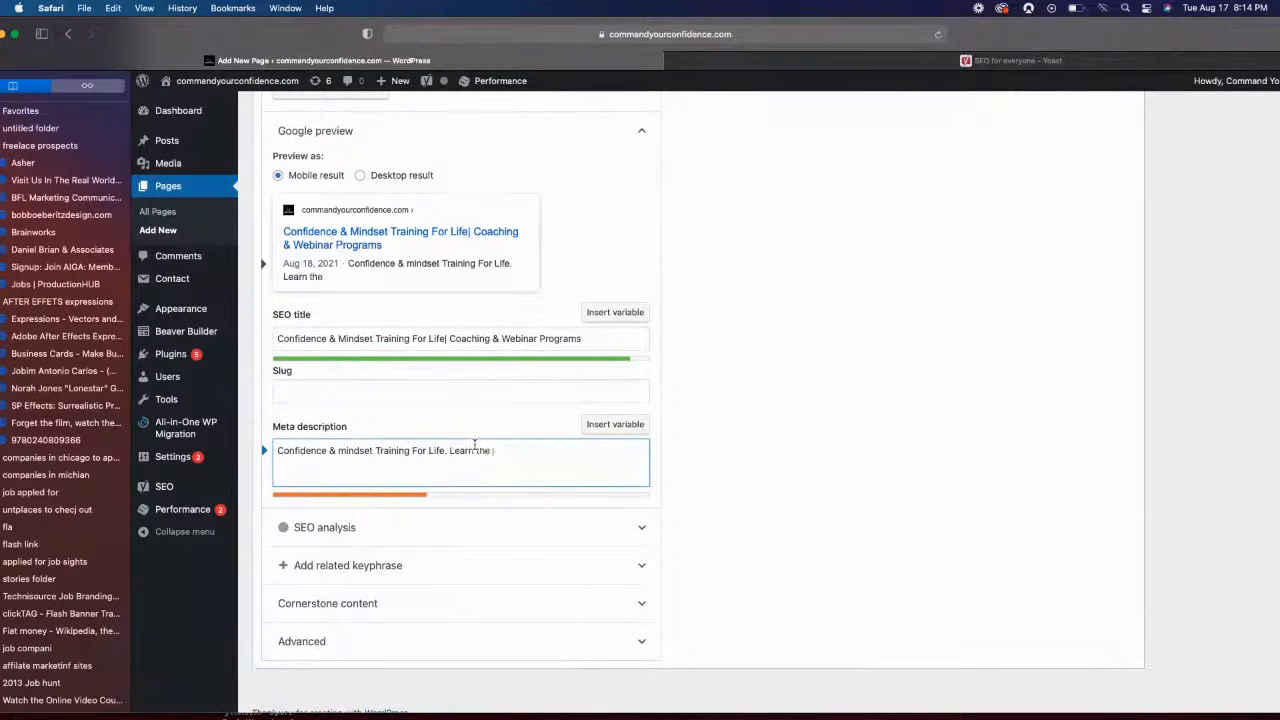
pyautogui.write(' secrets')
pyautogui.scroll(-1, 475, 445)
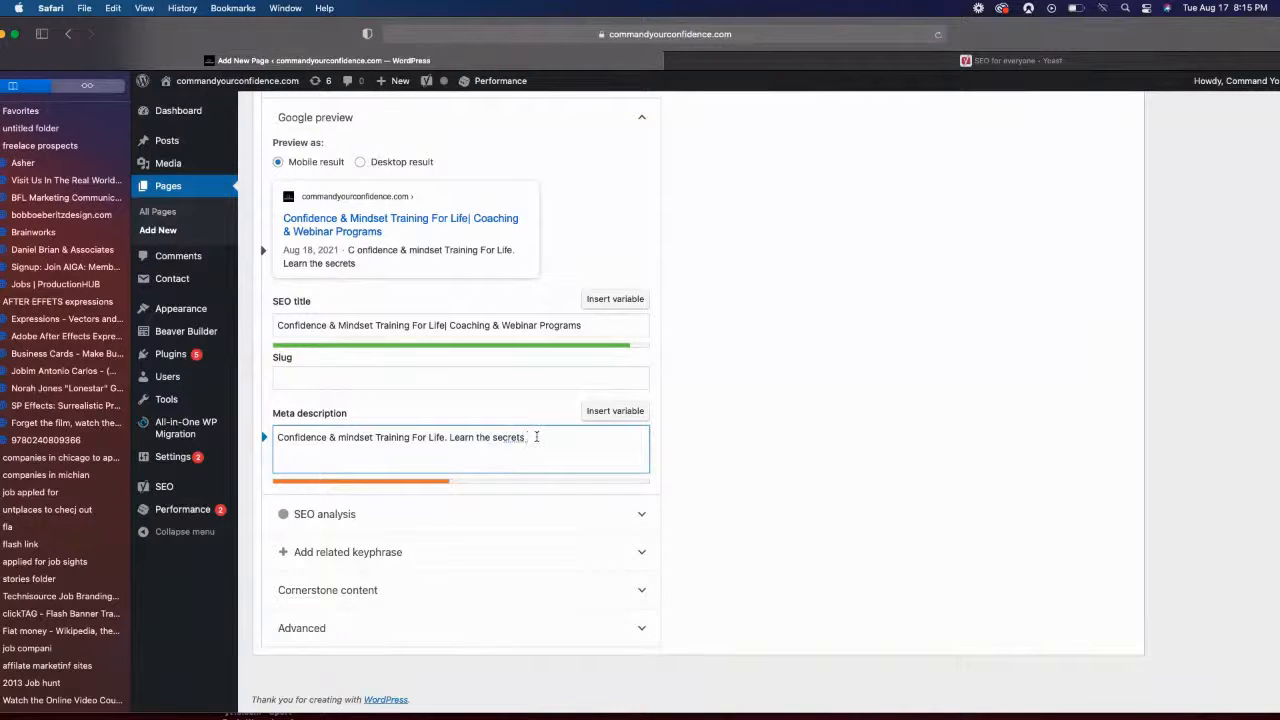
pyautogui.press('BackSpace')
pyautogui.write('for')
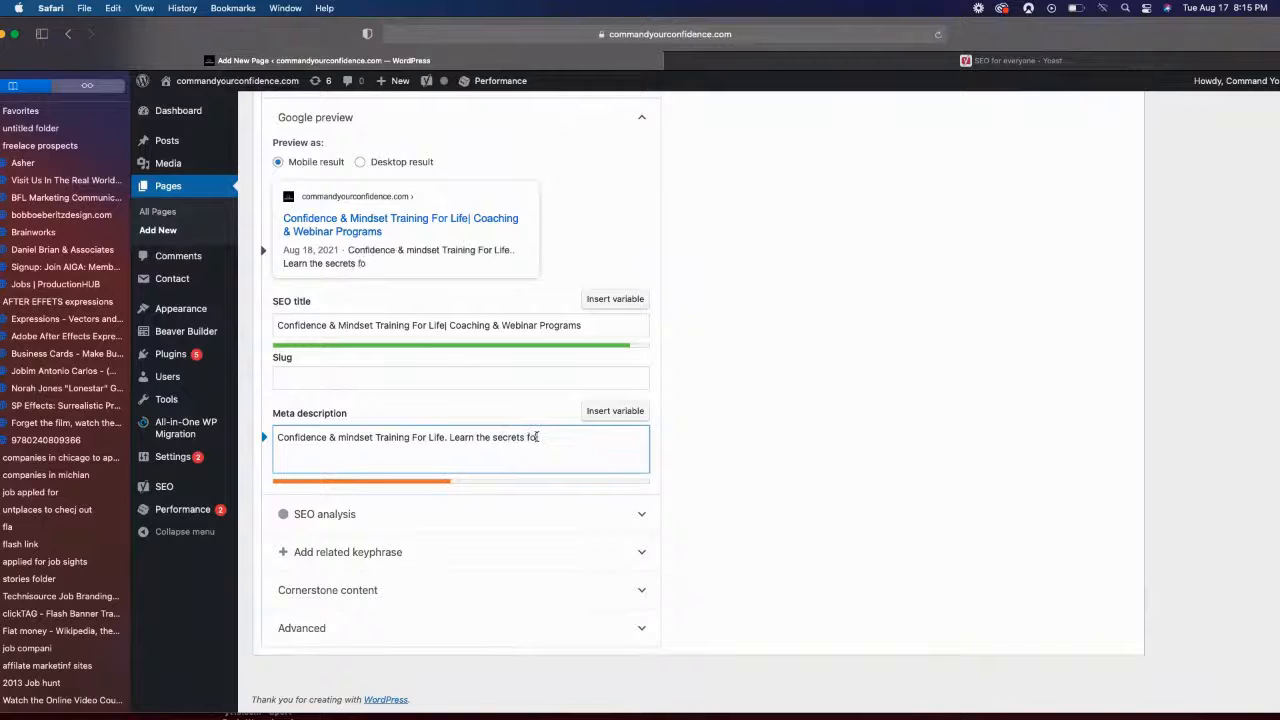
pyautogui.write(' becoming  a ')
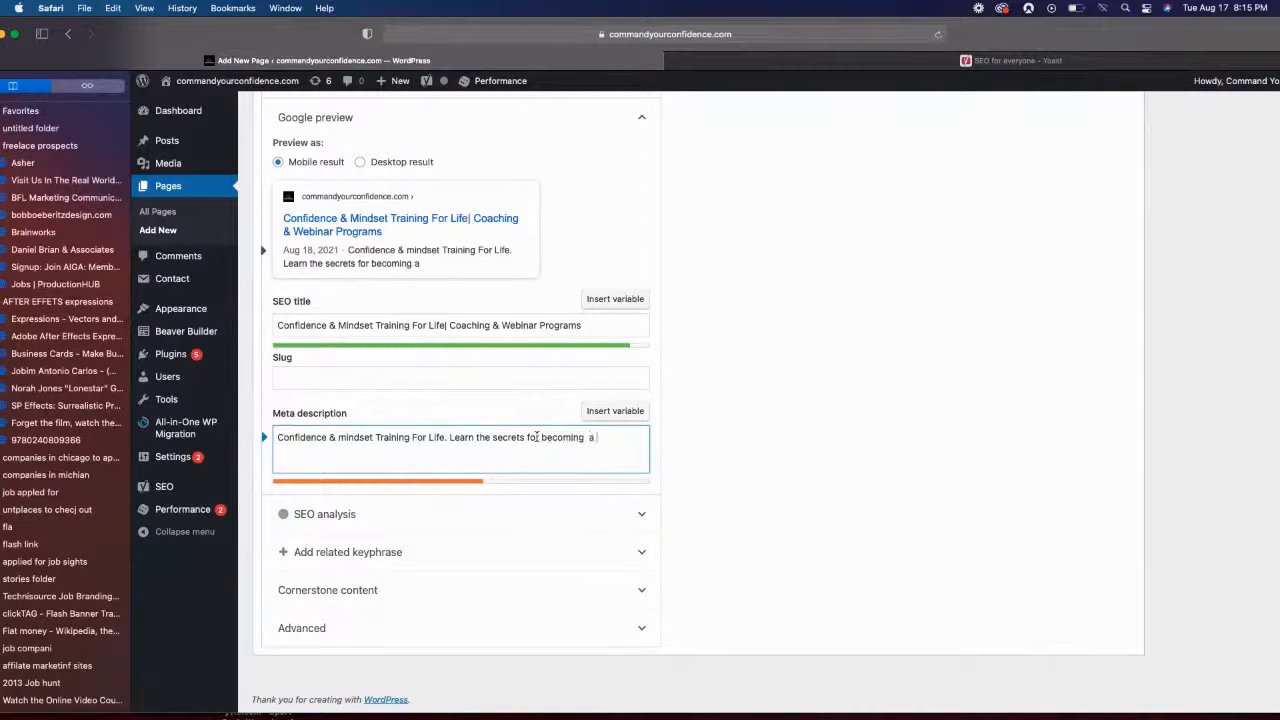
pyautogui.write('more confiden')
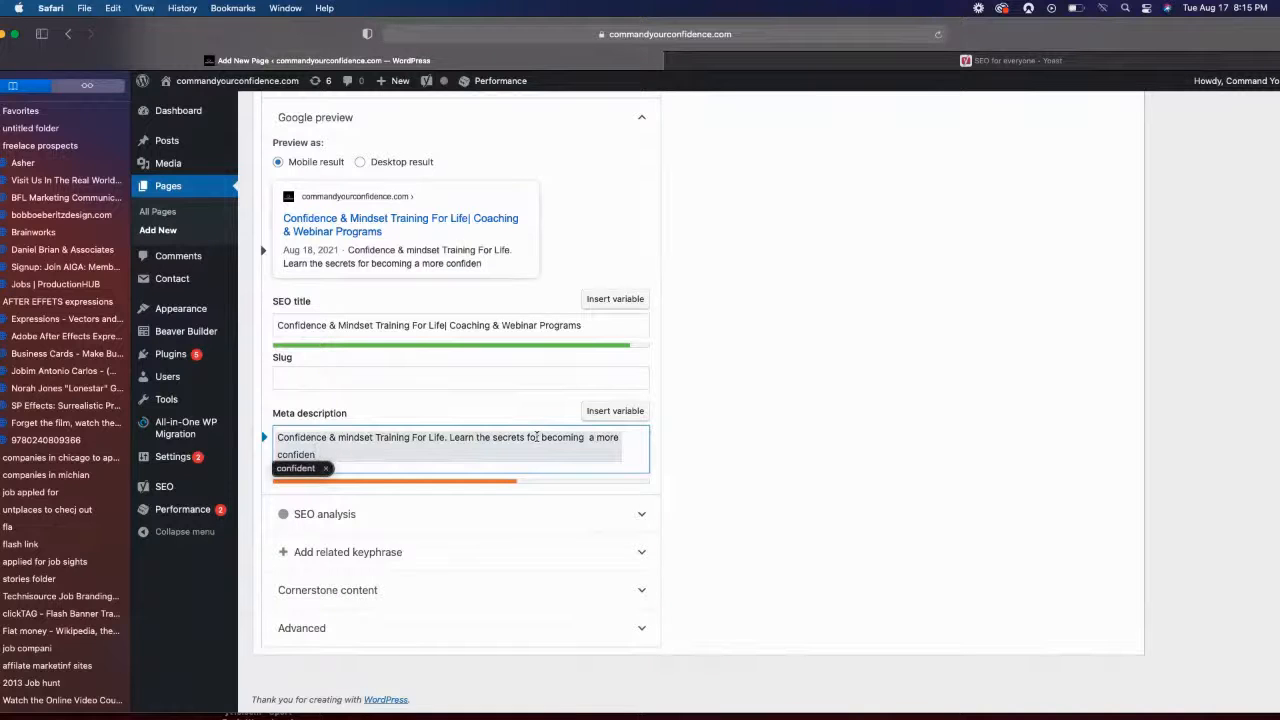
pyautogui.write('t')
pyautogui.write(' persons')
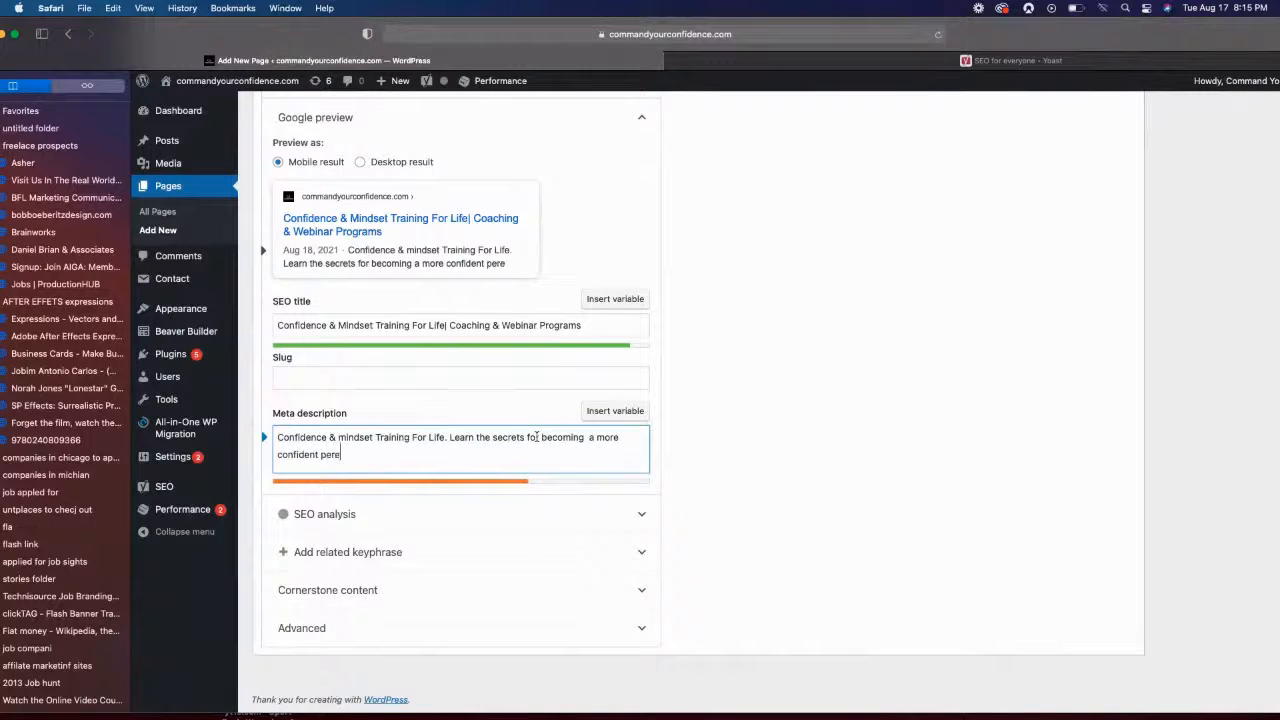
pyautogui.press('BackSpace')
pyautogui.write('.')
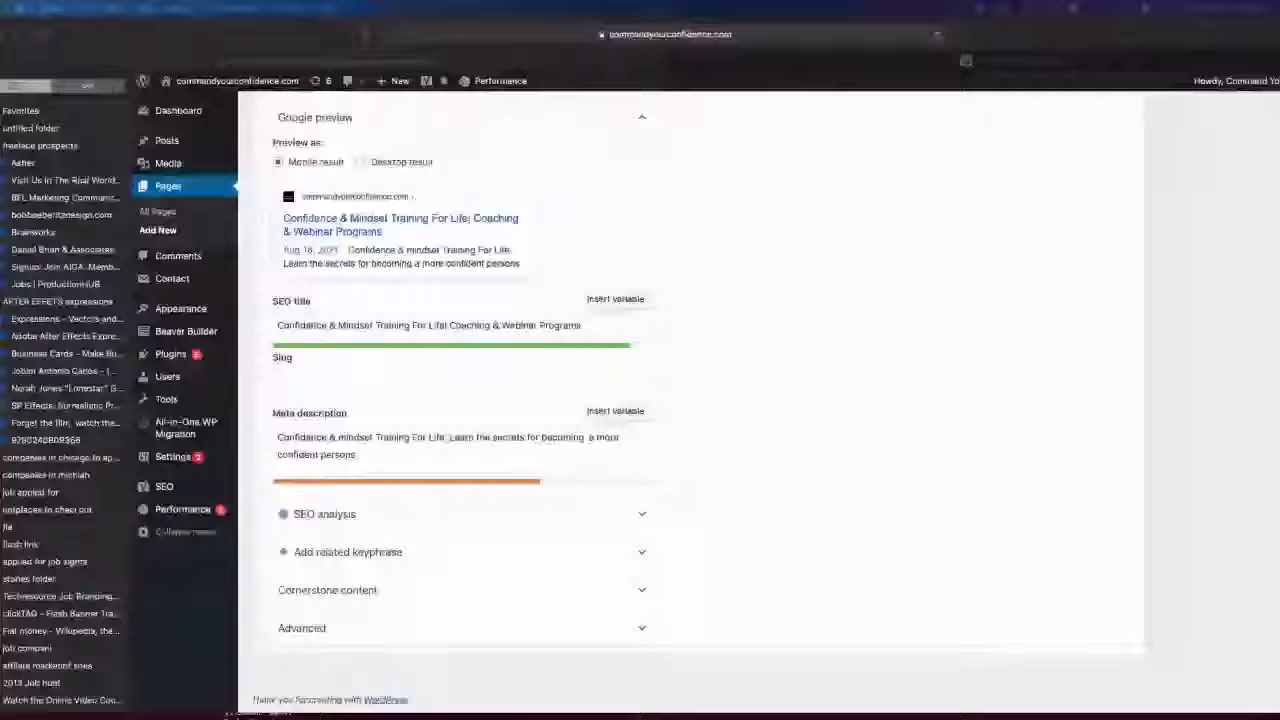
# Step: Set the page's focus keyphrase to "confidence"
pyautogui.scroll(4, 443, 262)
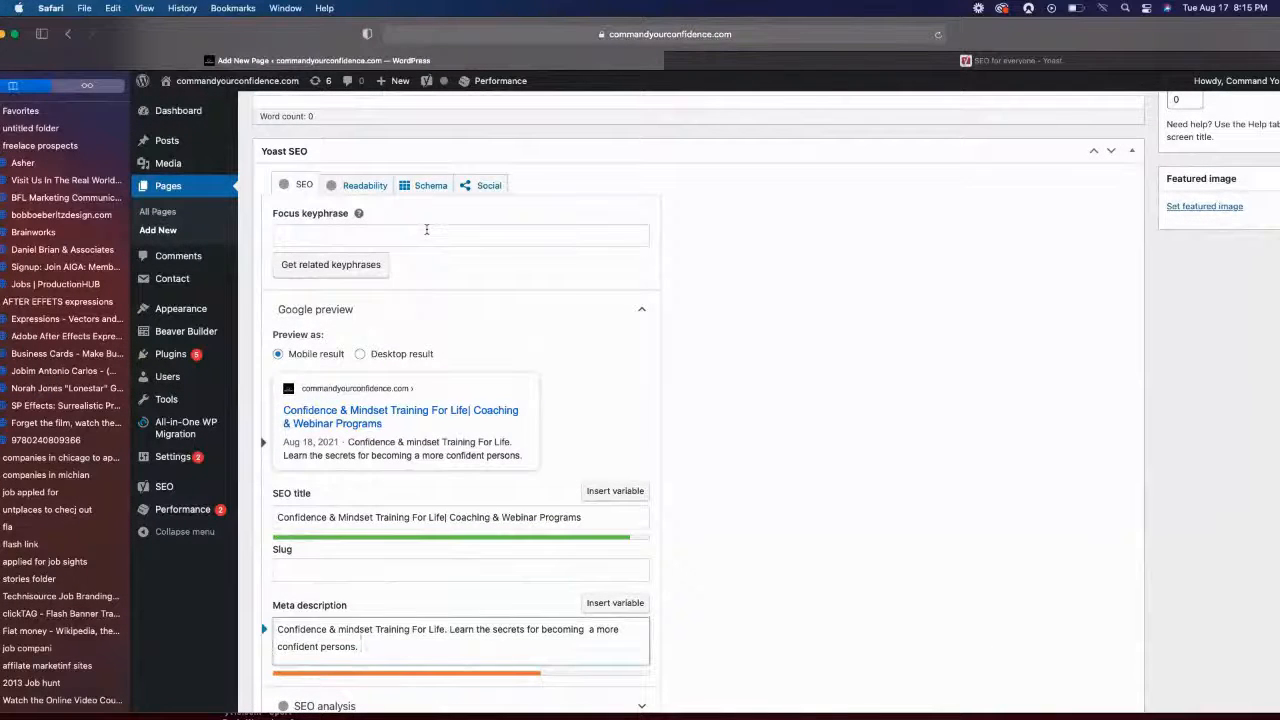
pyautogui.click(426, 231)
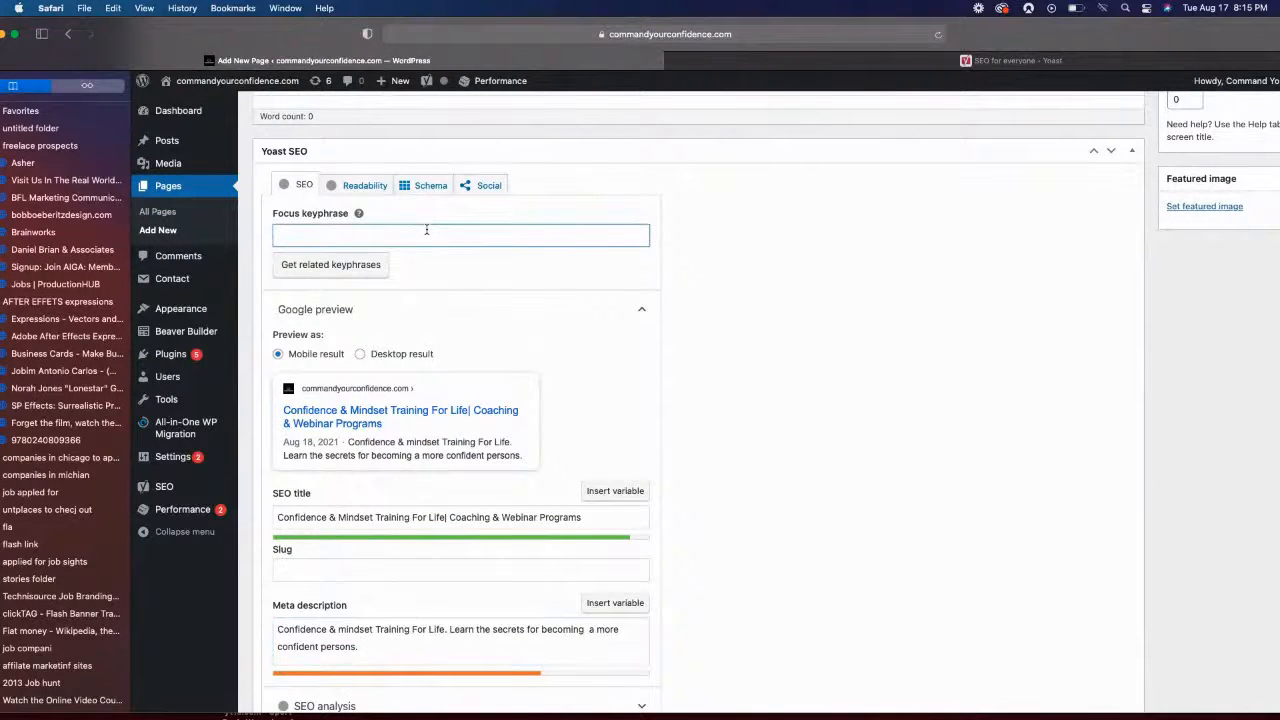
pyautogui.write('confidence')
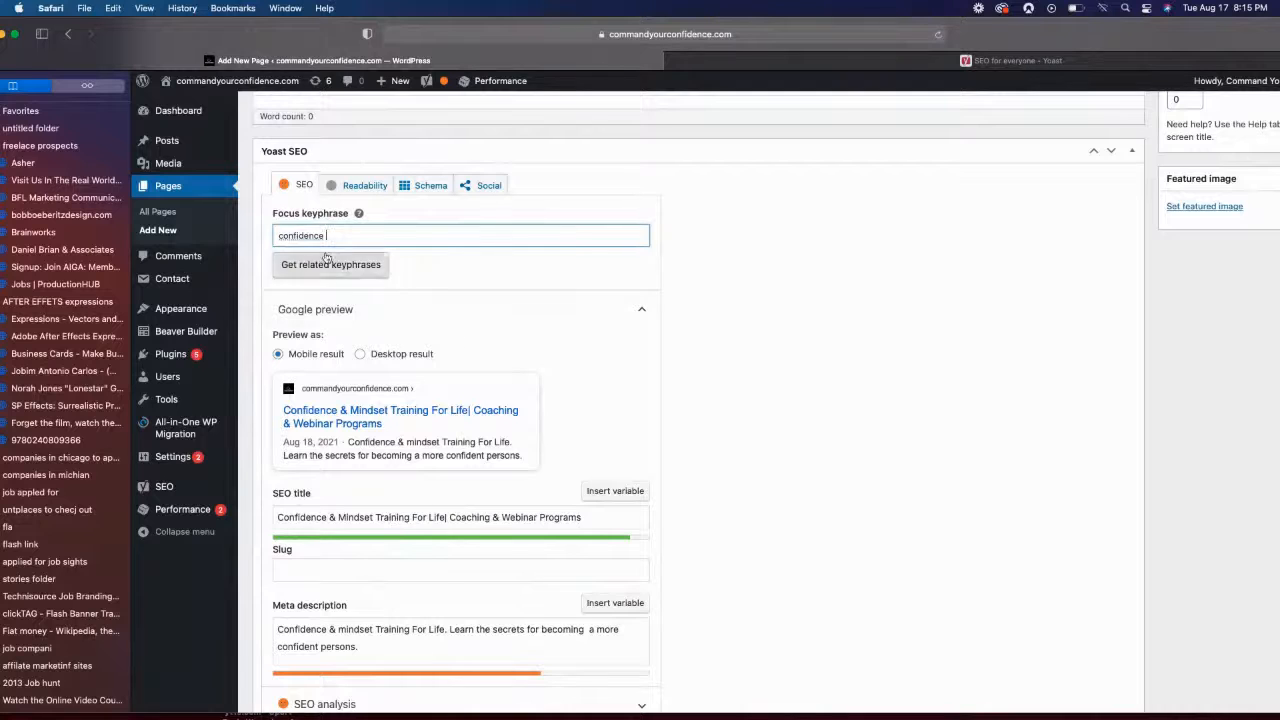
# Step: Review the page's readability analysis and its Facebook and Twitter sharing fields in Yoast SEO
pyautogui.scroll(1, 288, 192)
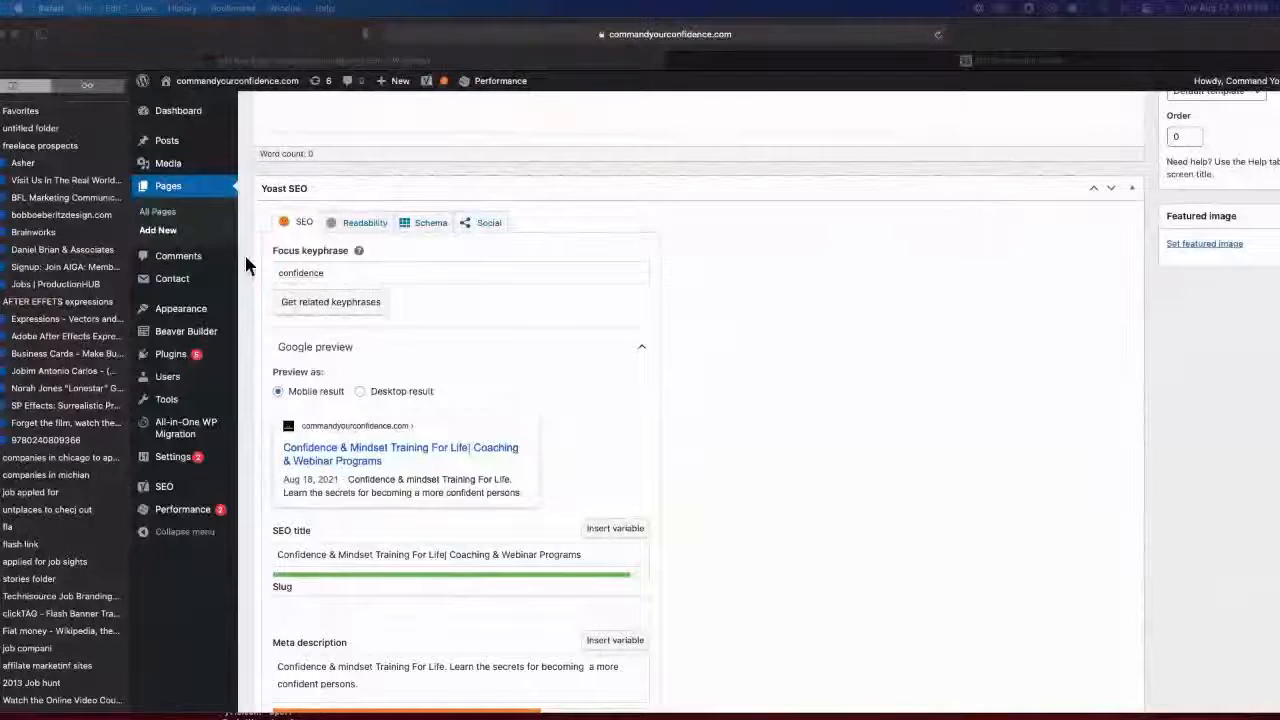
pyautogui.click(363, 223)
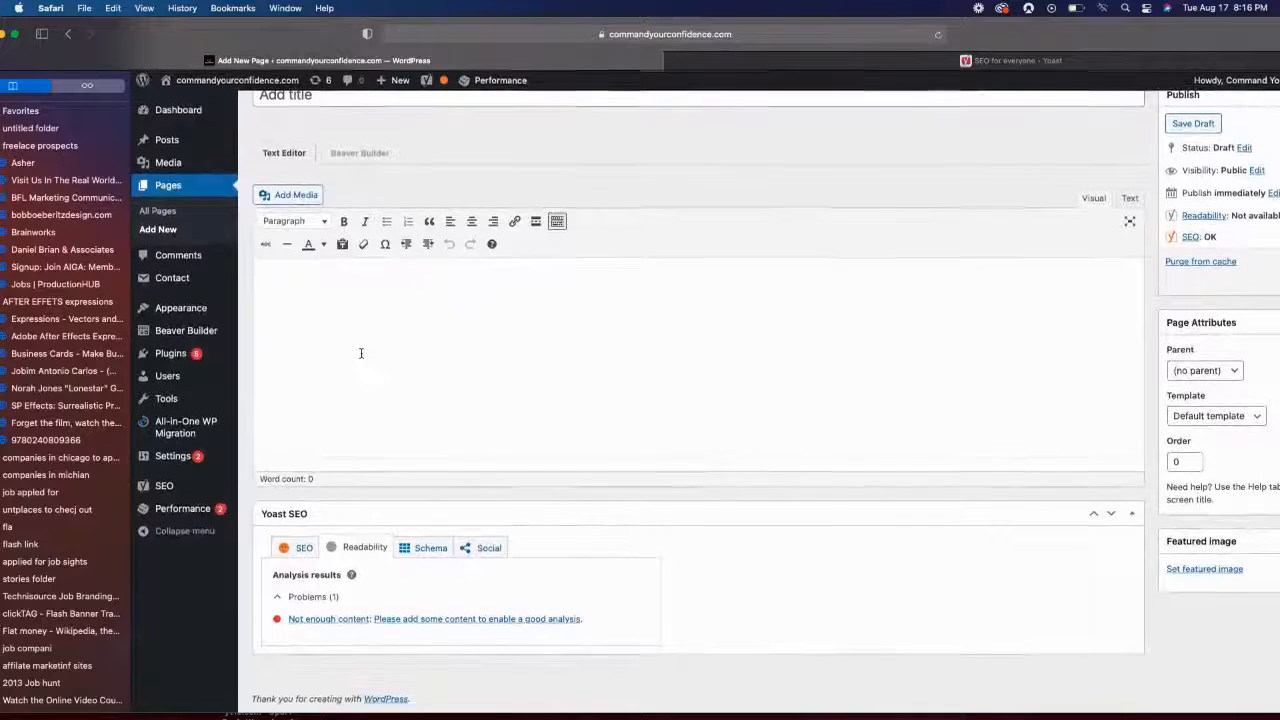
pyautogui.scroll(2, 368, 534)
pyautogui.scroll(-2, 368, 538)
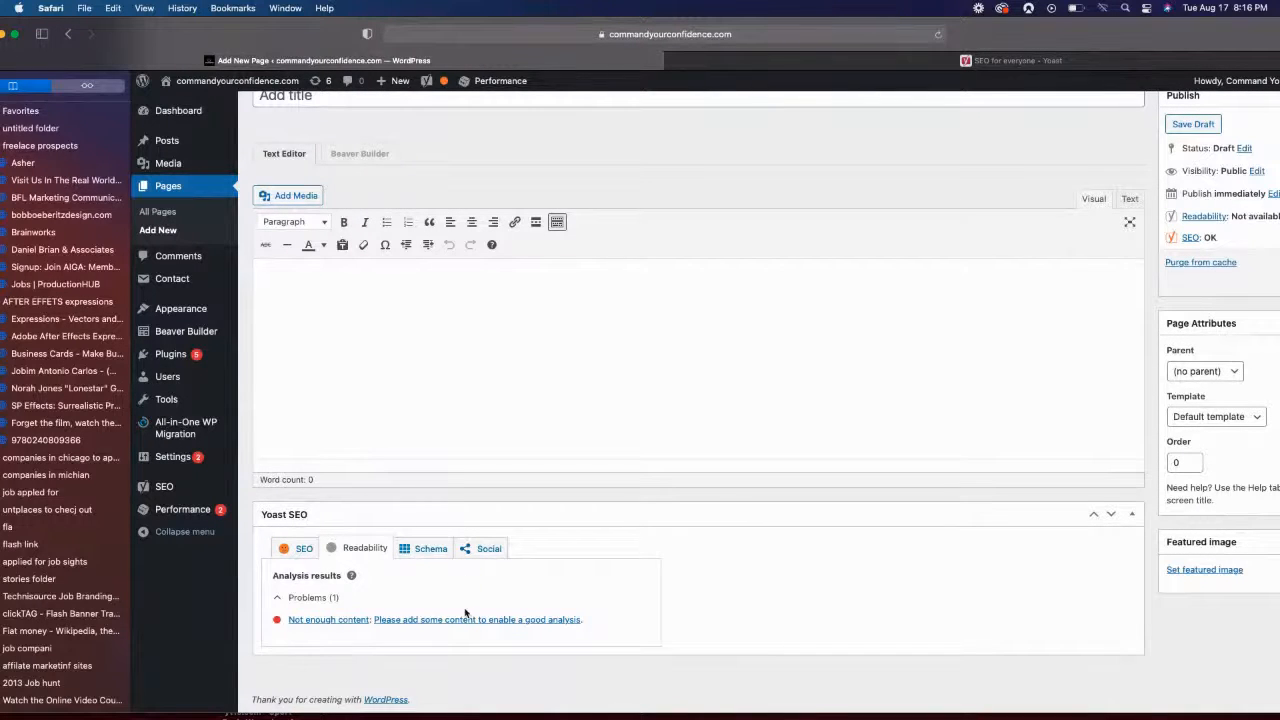
pyautogui.moveTo(382, 716)
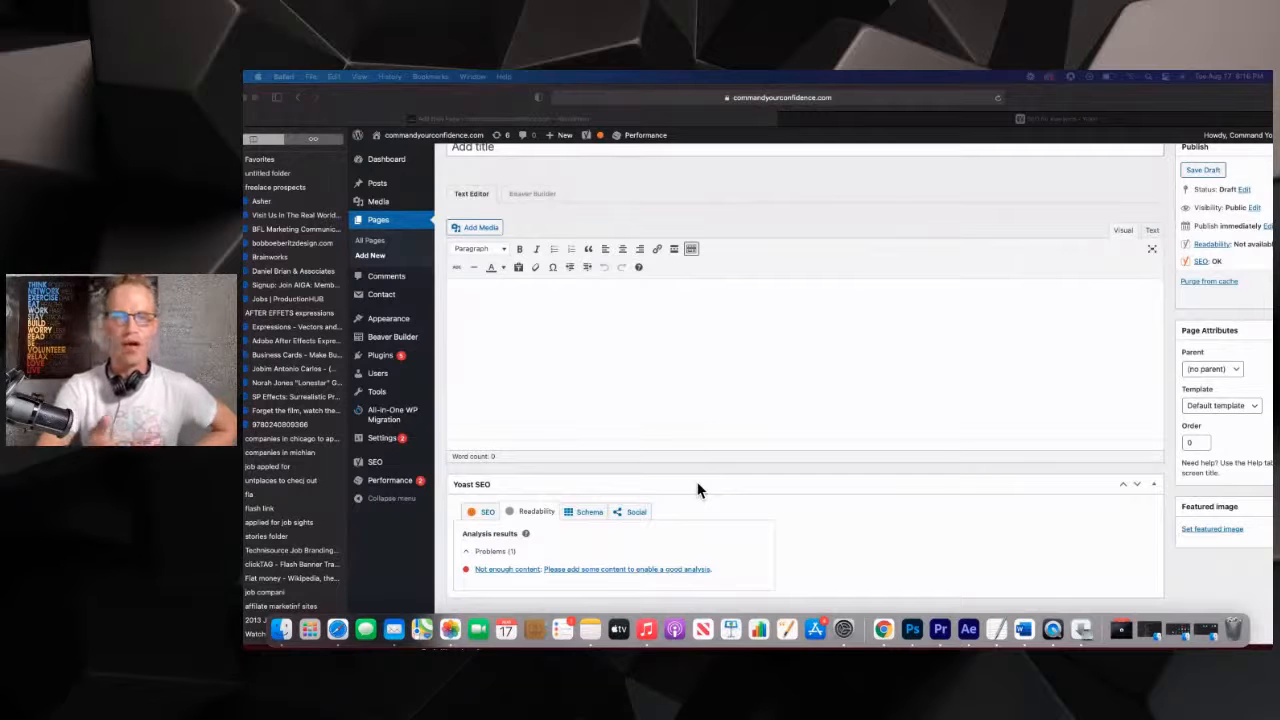
pyautogui.click(630, 512)
pyautogui.scroll(-5, 630, 517)
pyautogui.scroll(-5, 630, 517)
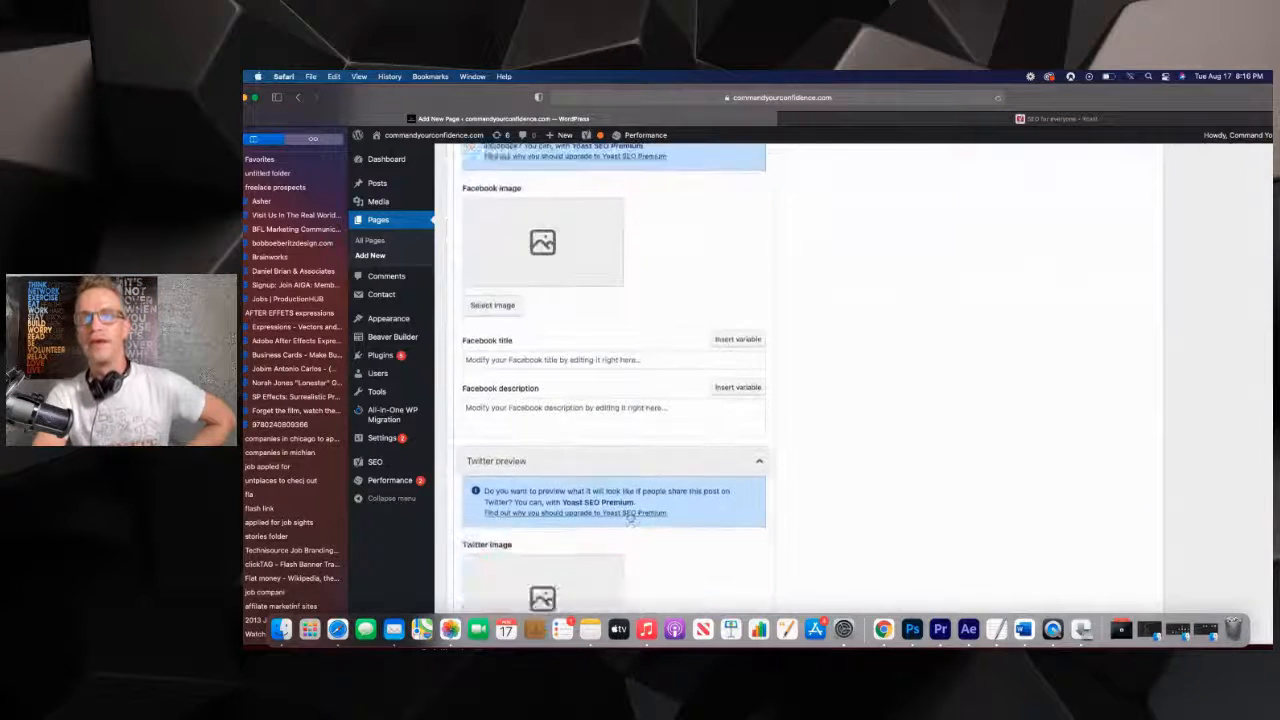
pyautogui.scroll(2, 628, 513)
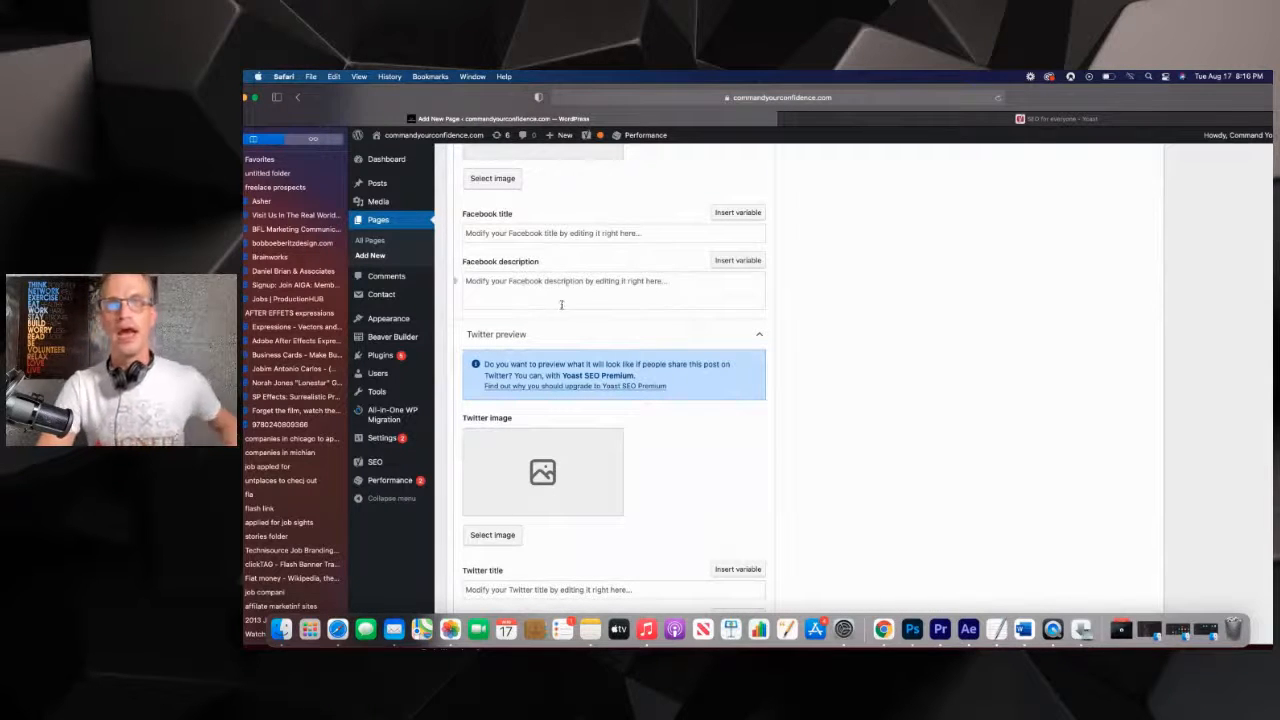
# Step: Look over the image, title and description fields for the page's Facebook and Twitter previews
pyautogui.scroll(-2, 636, 340)
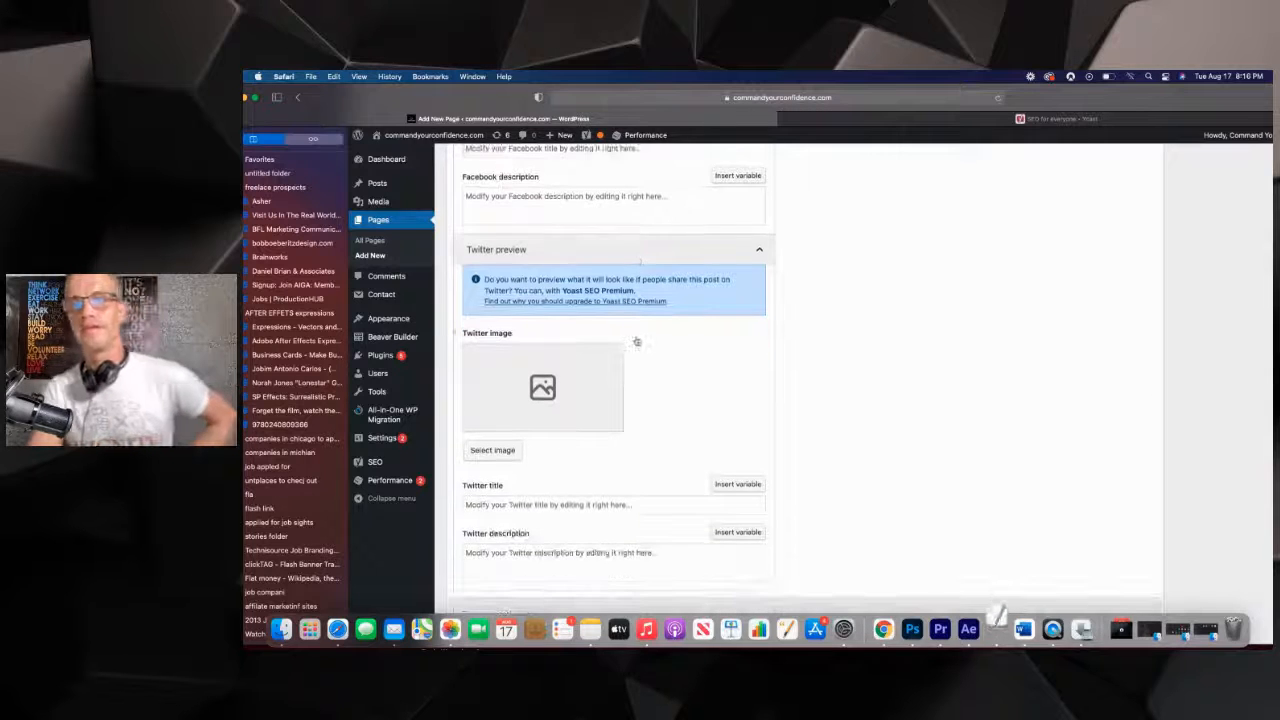
pyautogui.scroll(2, 636, 340)
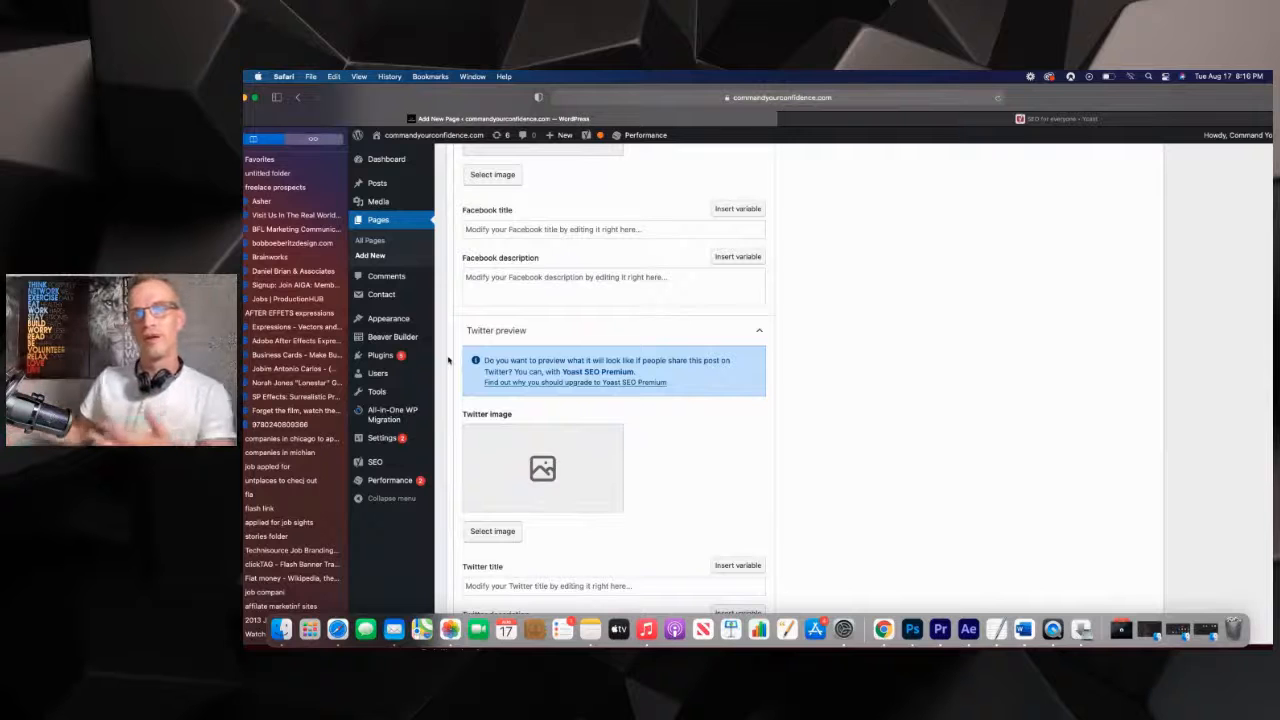
pyautogui.scroll(5, 553, 407)
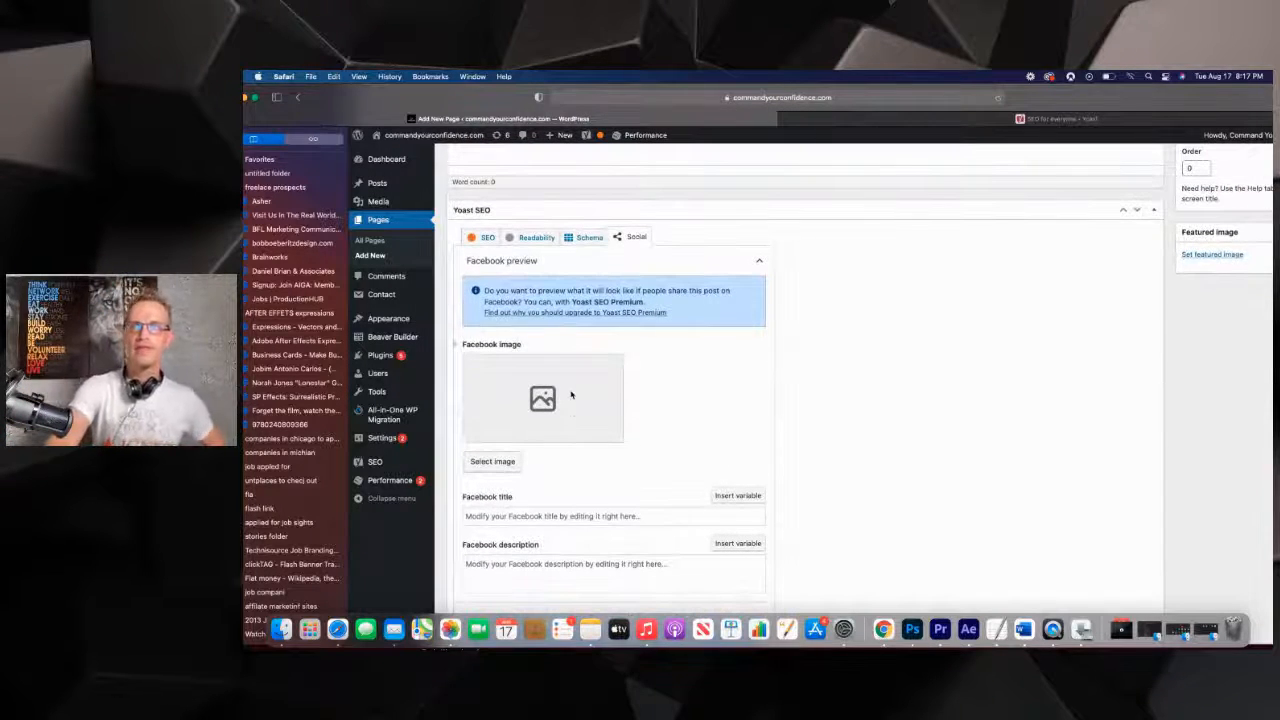
pyautogui.scroll(-4, 571, 395)
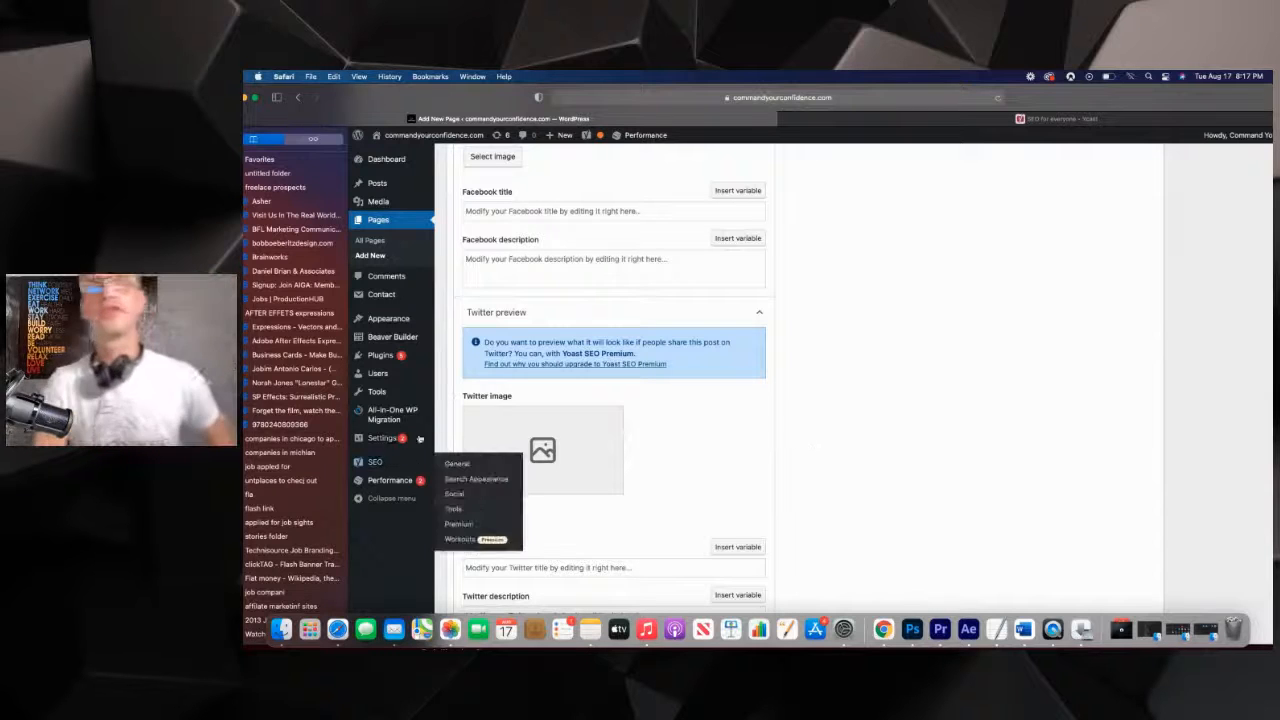
# Step: Open the general Yoast SEO settings and review the integrations and the webmaster tools verification fields
pyautogui.moveTo(365, 474)
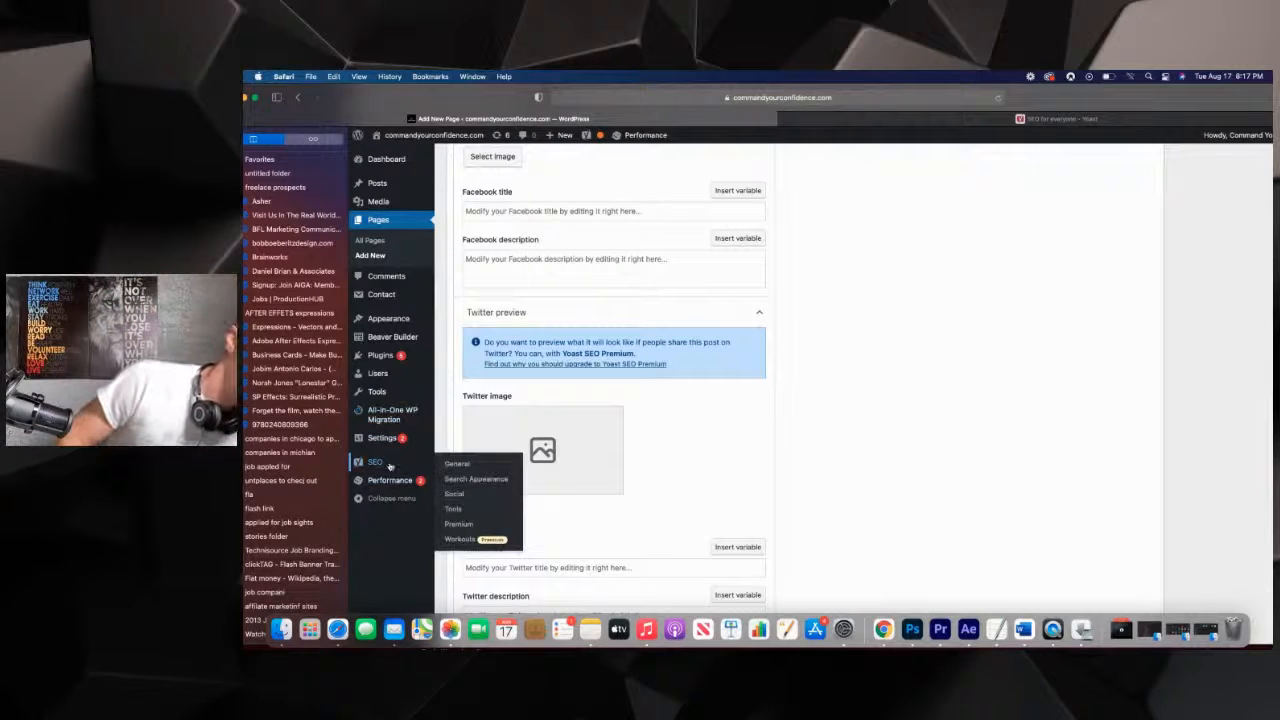
pyautogui.click(452, 466)
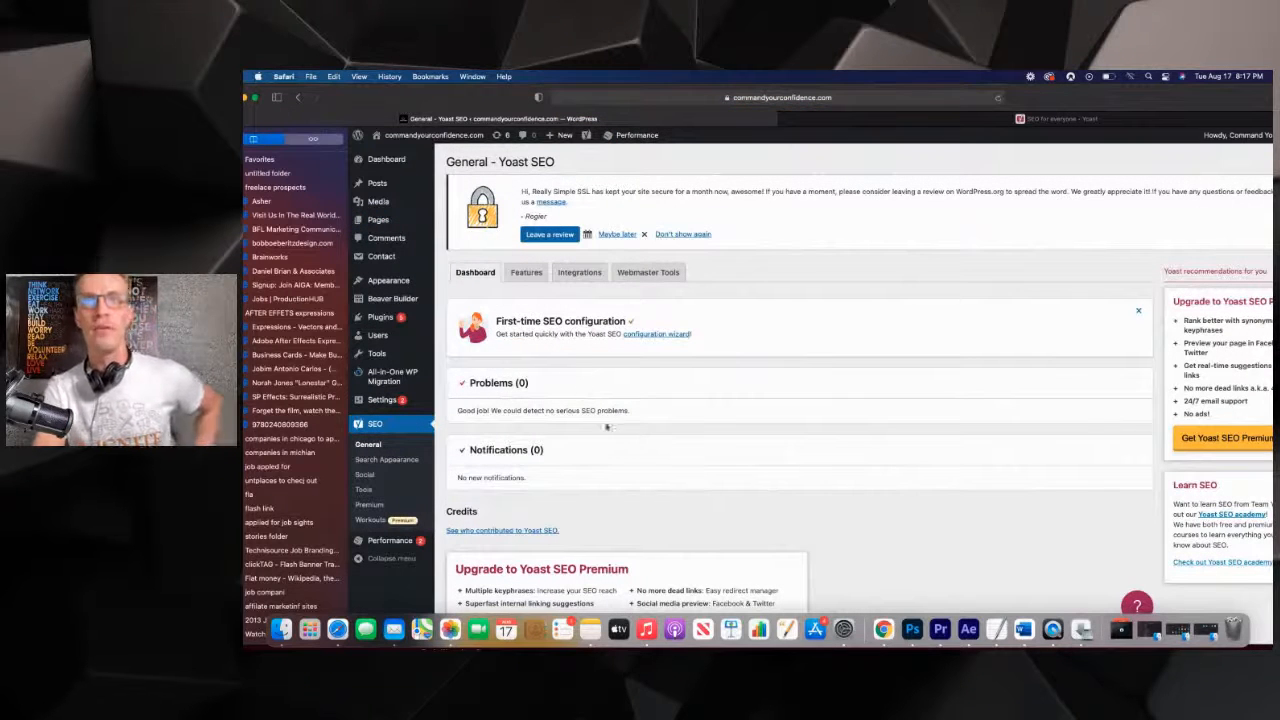
pyautogui.click(580, 281)
pyautogui.scroll(-2, 575, 330)
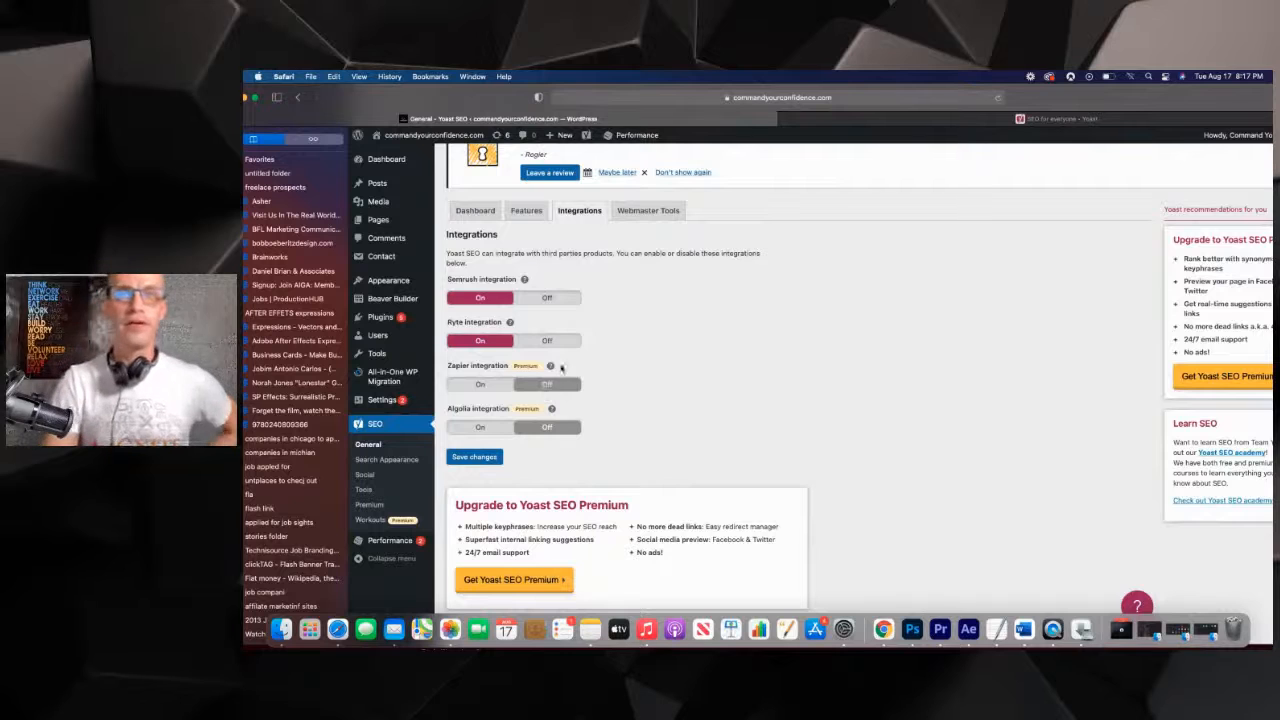
pyautogui.click(652, 214)
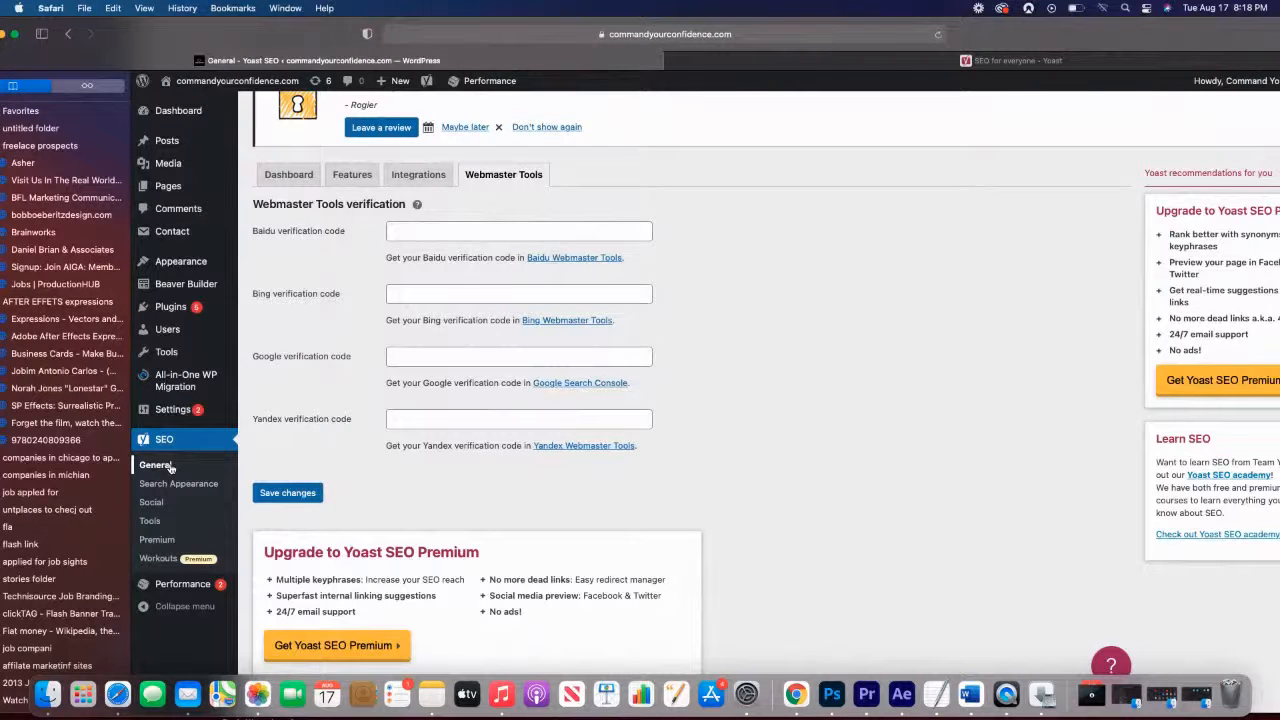
# Step: Browse the Yoast SEO Tools and Search Appearance pages and return to the General dashboard
pyautogui.scroll(-1, 168, 472)
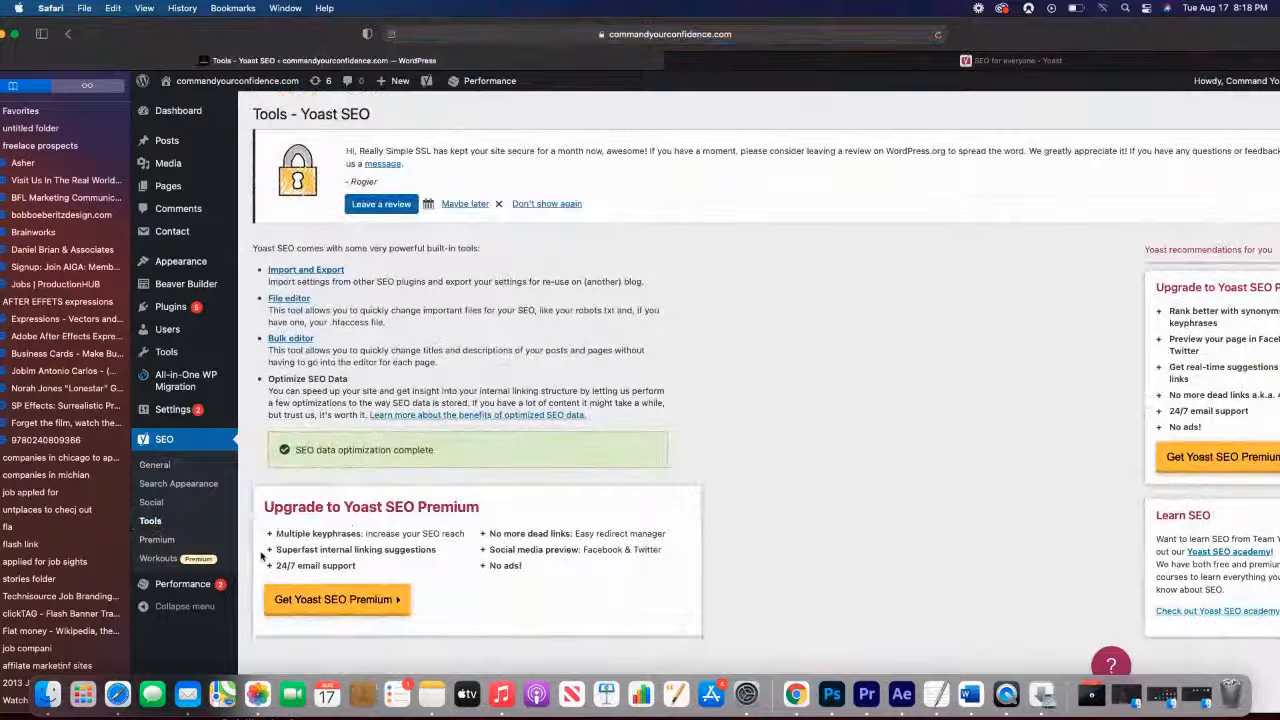
pyautogui.click(183, 490)
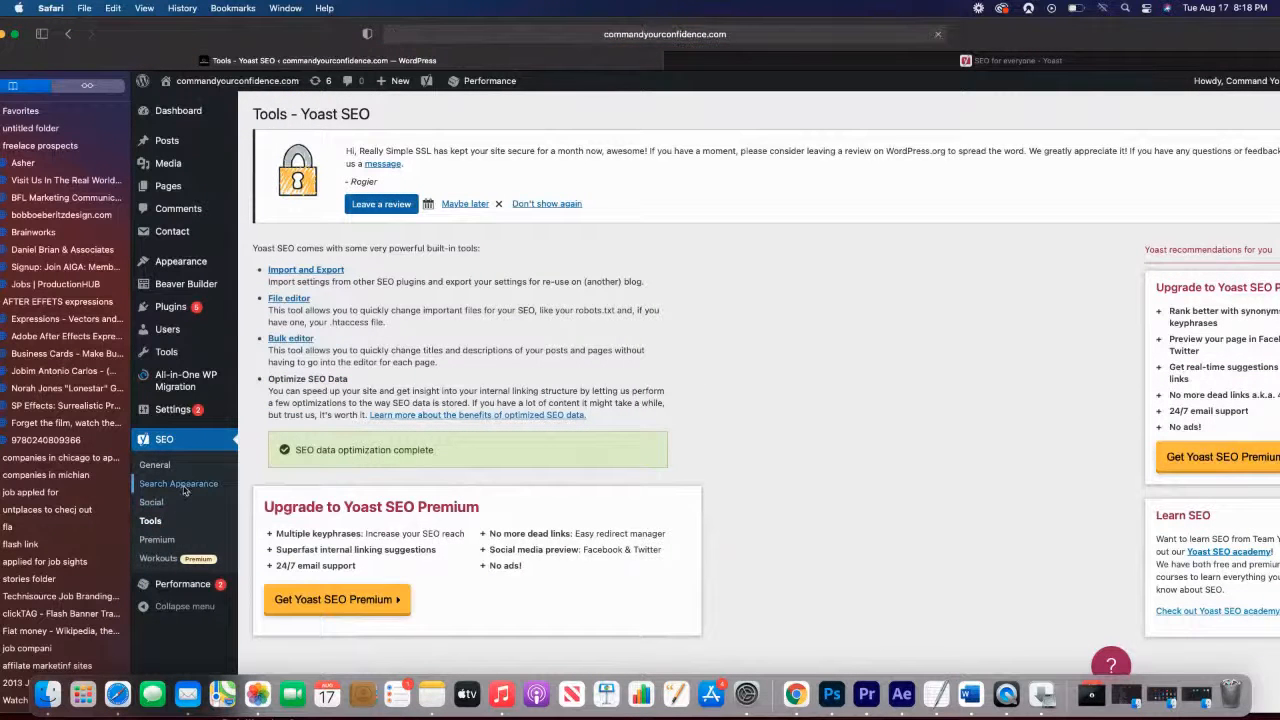
pyautogui.click(158, 465)
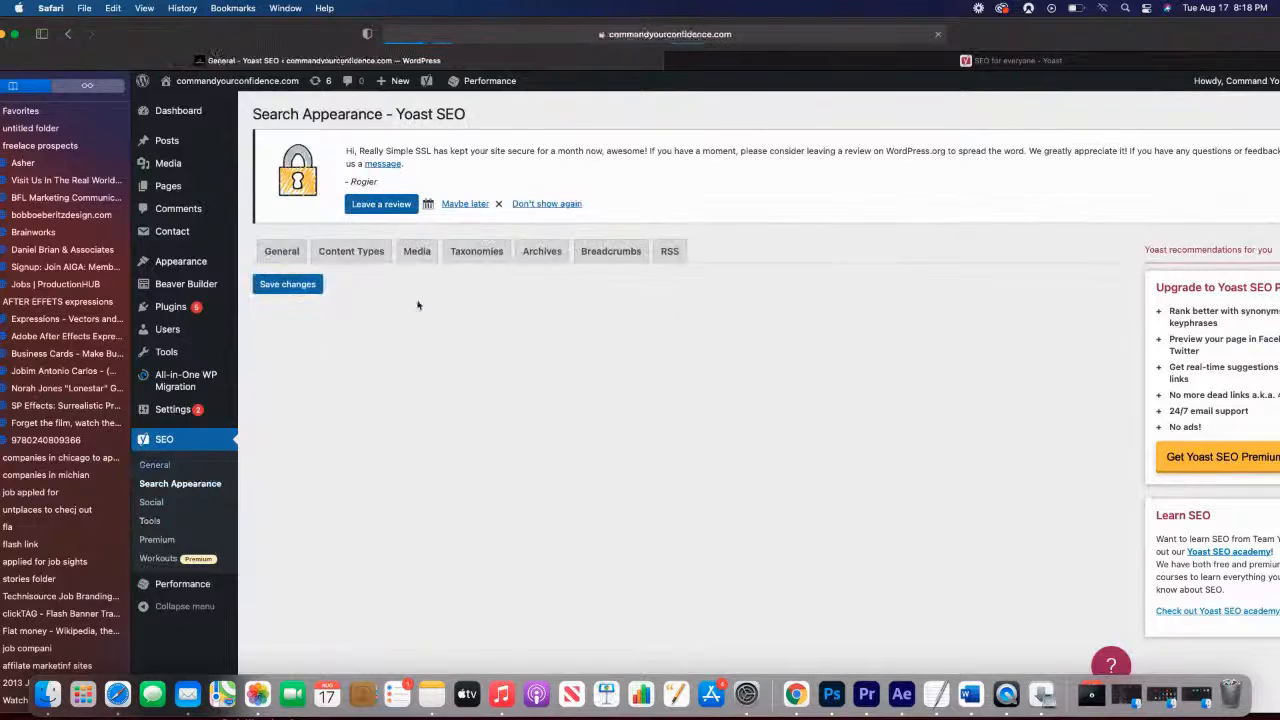
pyautogui.scroll(-2, 391, 388)
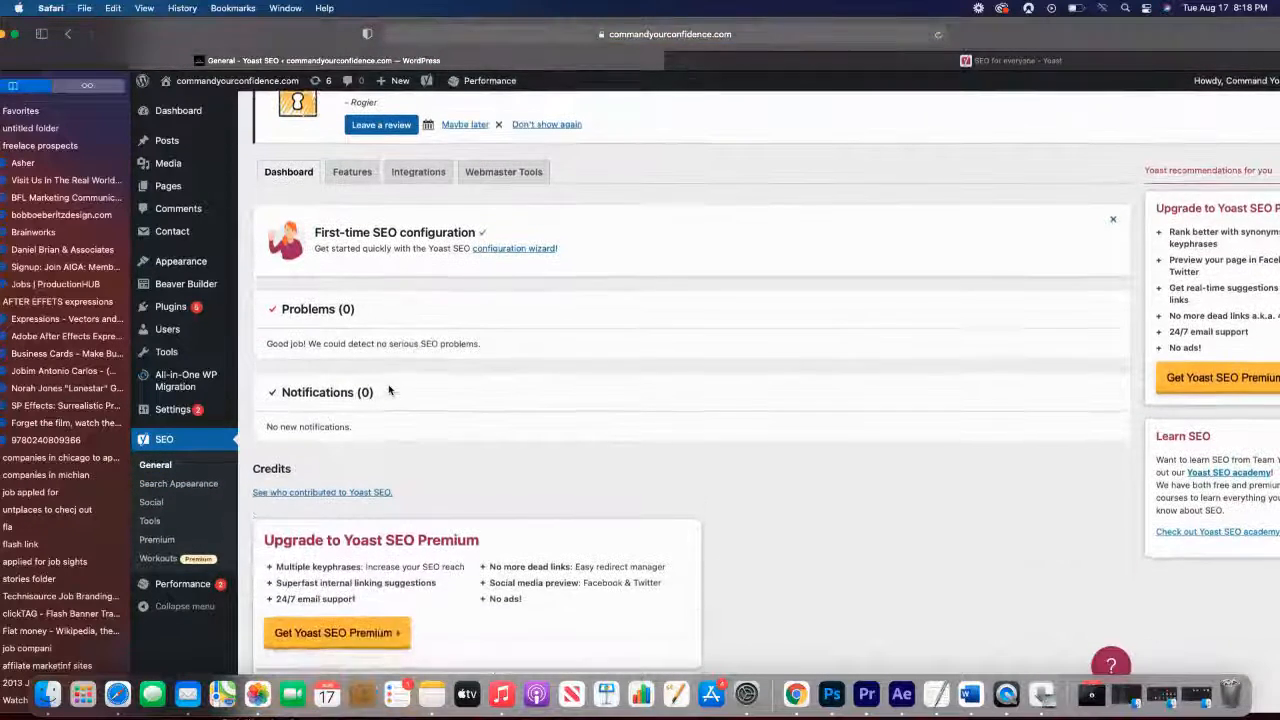
pyautogui.scroll(2, 391, 388)
# Step: View the Yoast SEO feature list and show the explanations for SEO analysis and Readability analysis
pyautogui.click(355, 254)
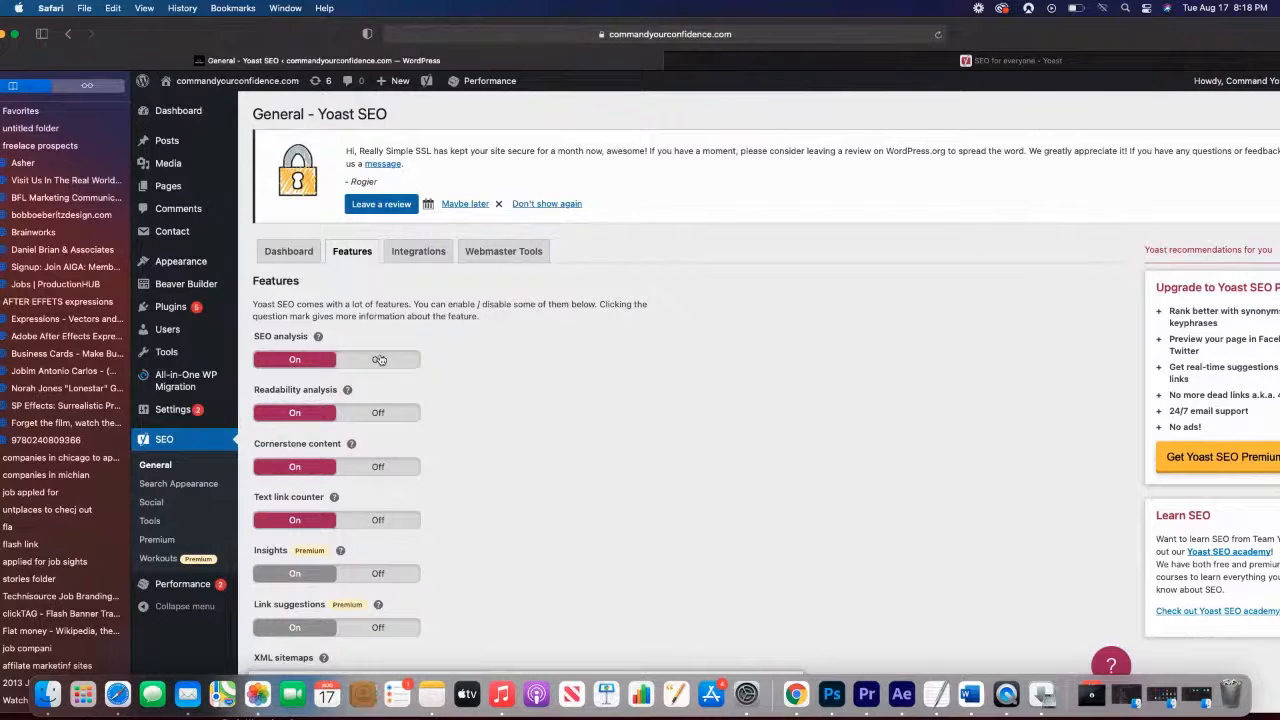
pyautogui.scroll(-1, 379, 360)
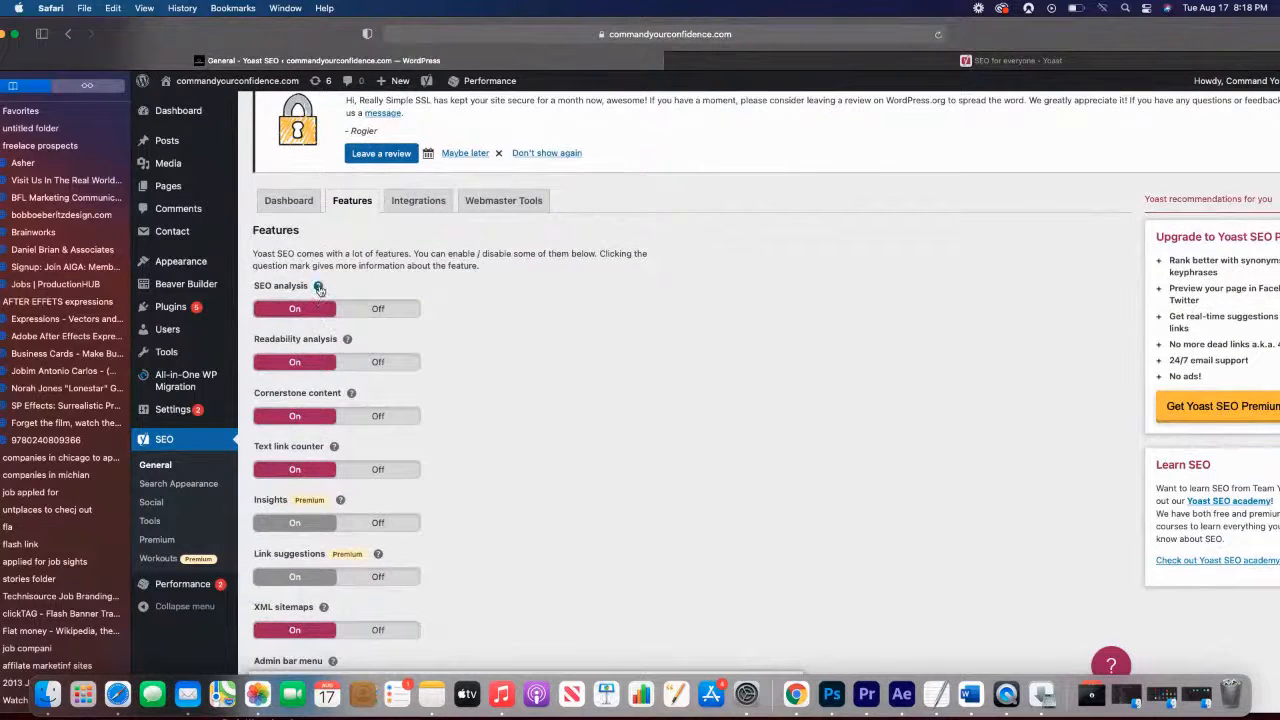
pyautogui.click(318, 287)
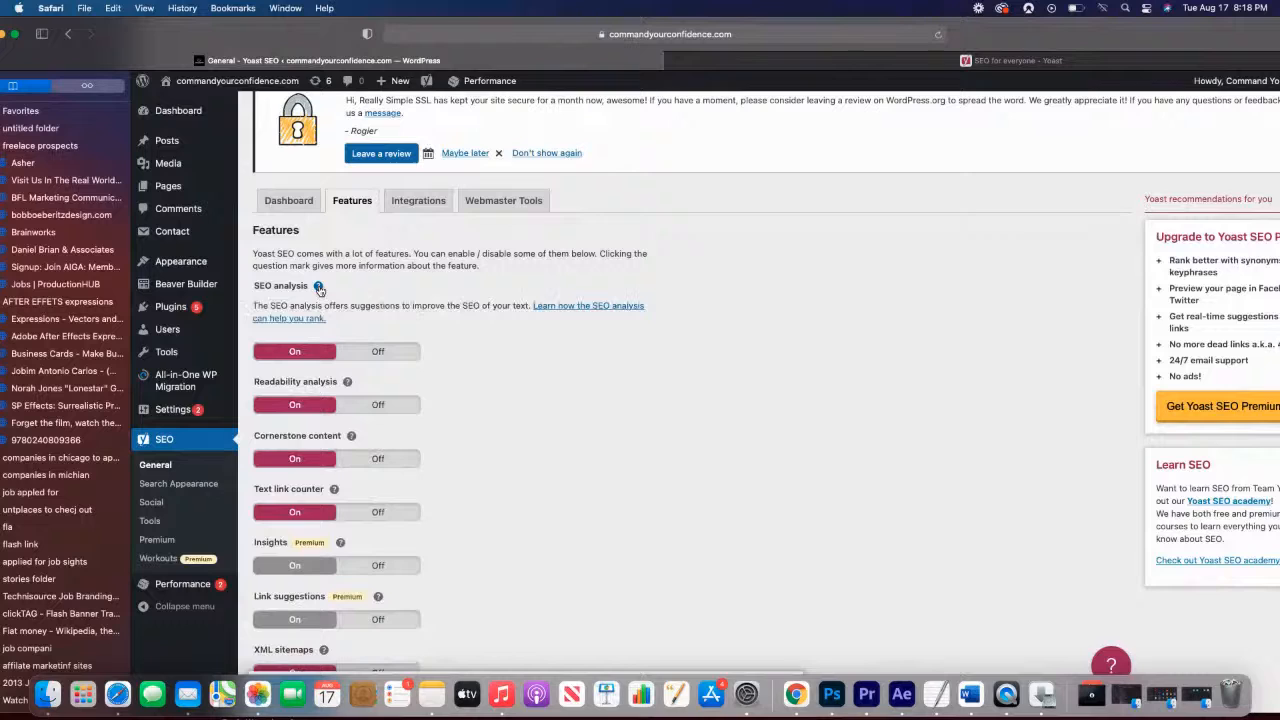
pyautogui.click(348, 382)
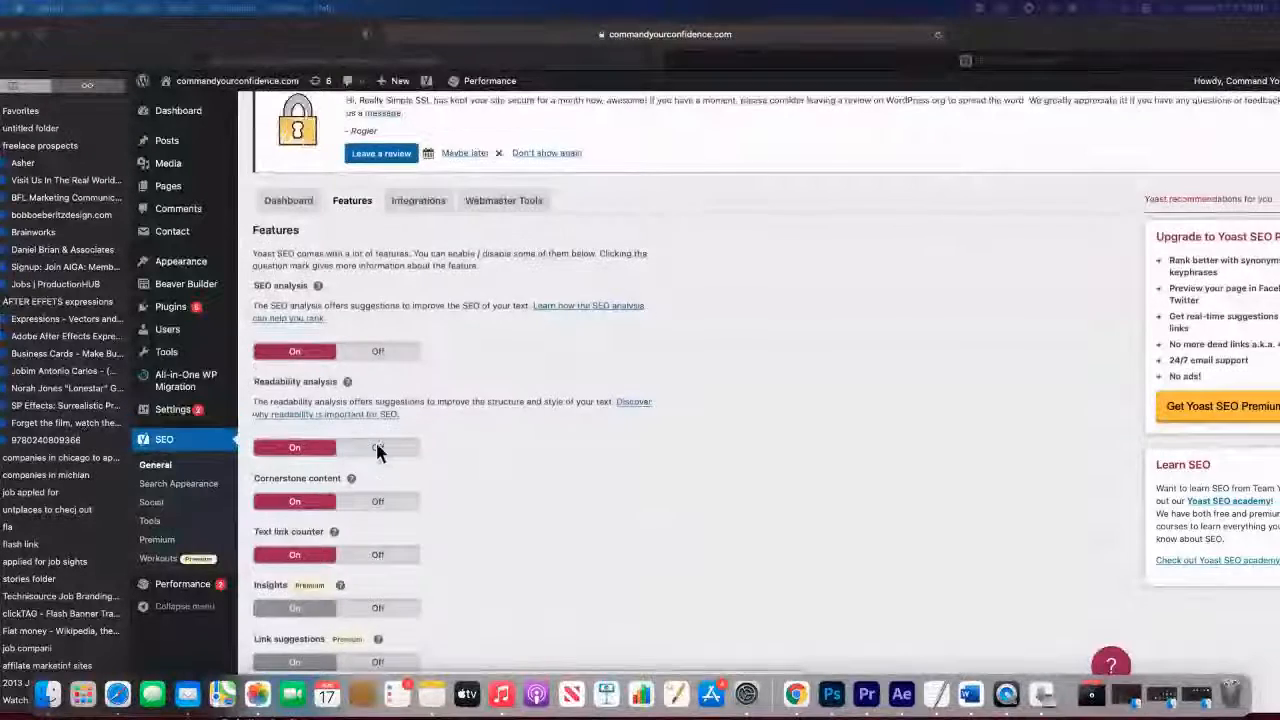
# Step: Review the remaining Yoast features, show the XML sitemaps explanation, and view the generated XML sitemap before returning to the settings
pyautogui.scroll(-4, 376, 451)
pyautogui.scroll(-2, 376, 451)
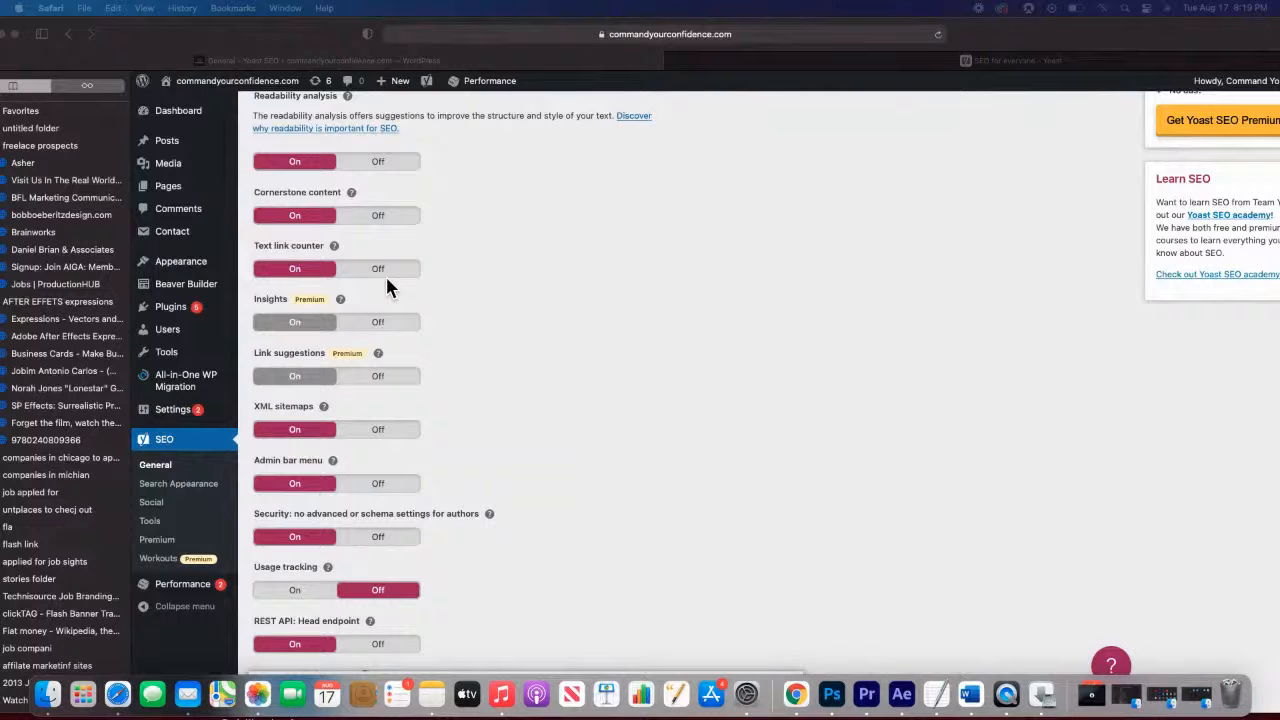
pyautogui.scroll(-3, 387, 282)
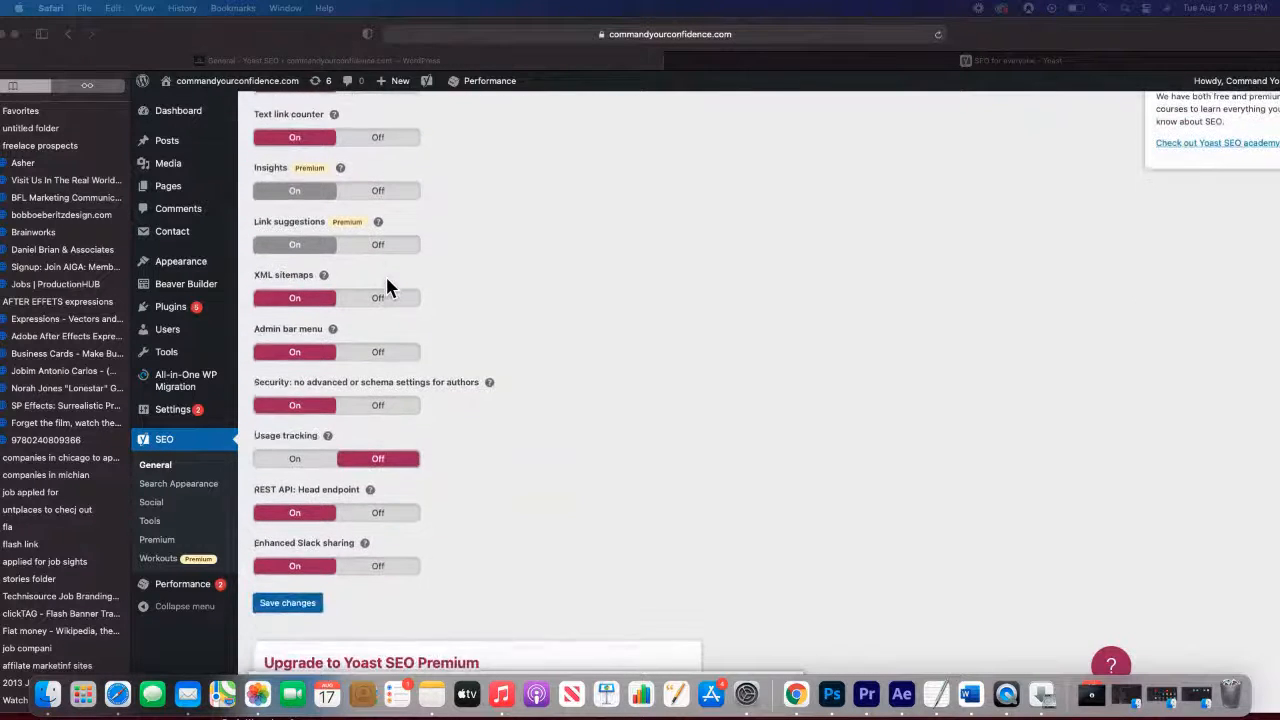
pyautogui.click(325, 279)
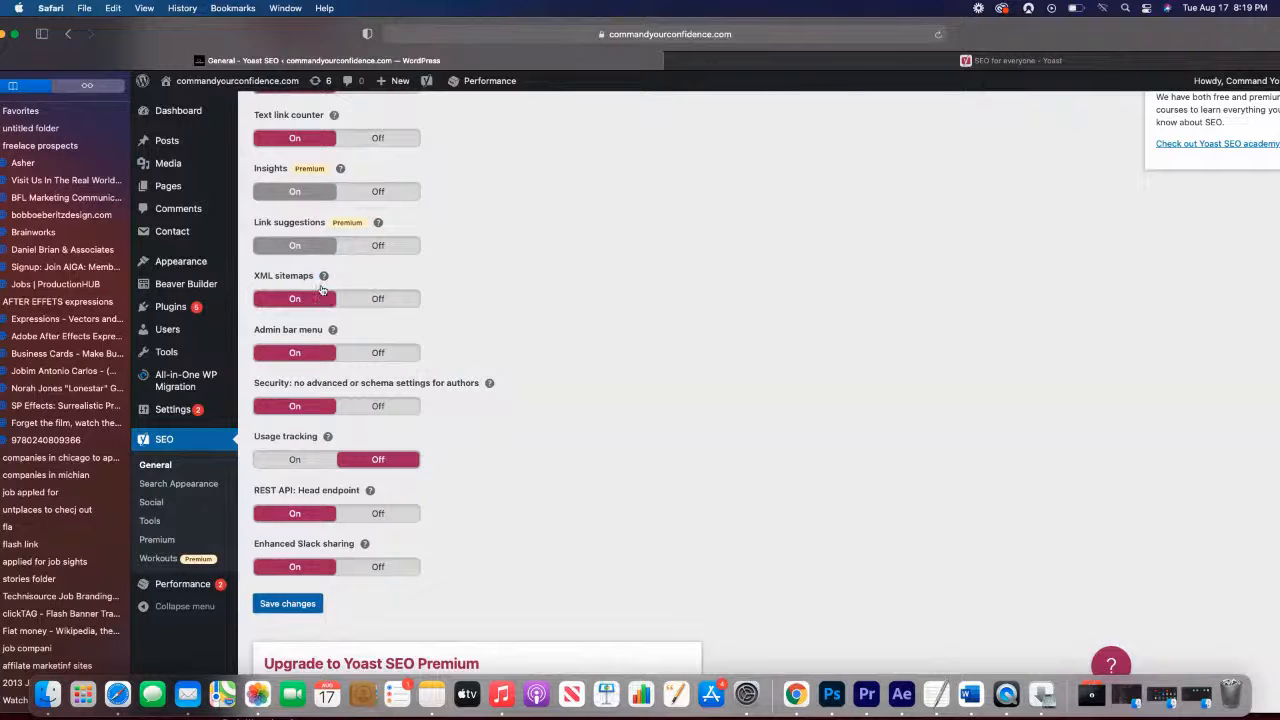
pyautogui.click(325, 279)
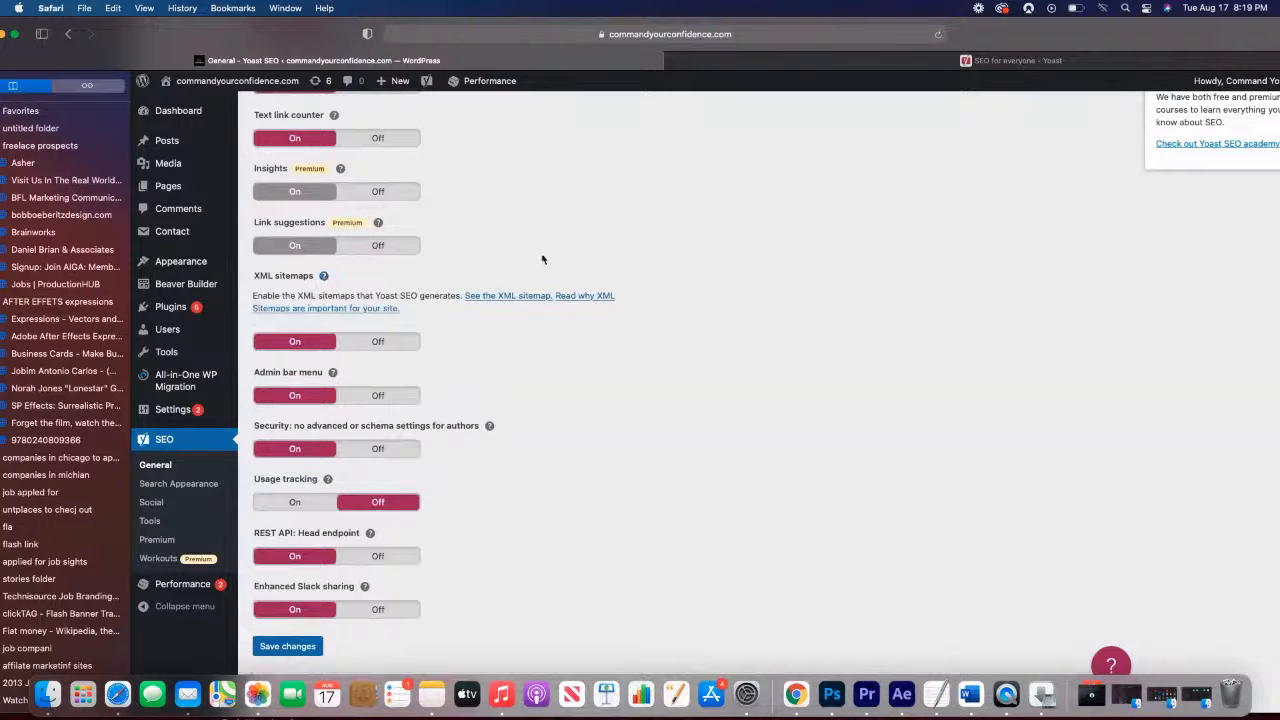
pyautogui.click(540, 297)
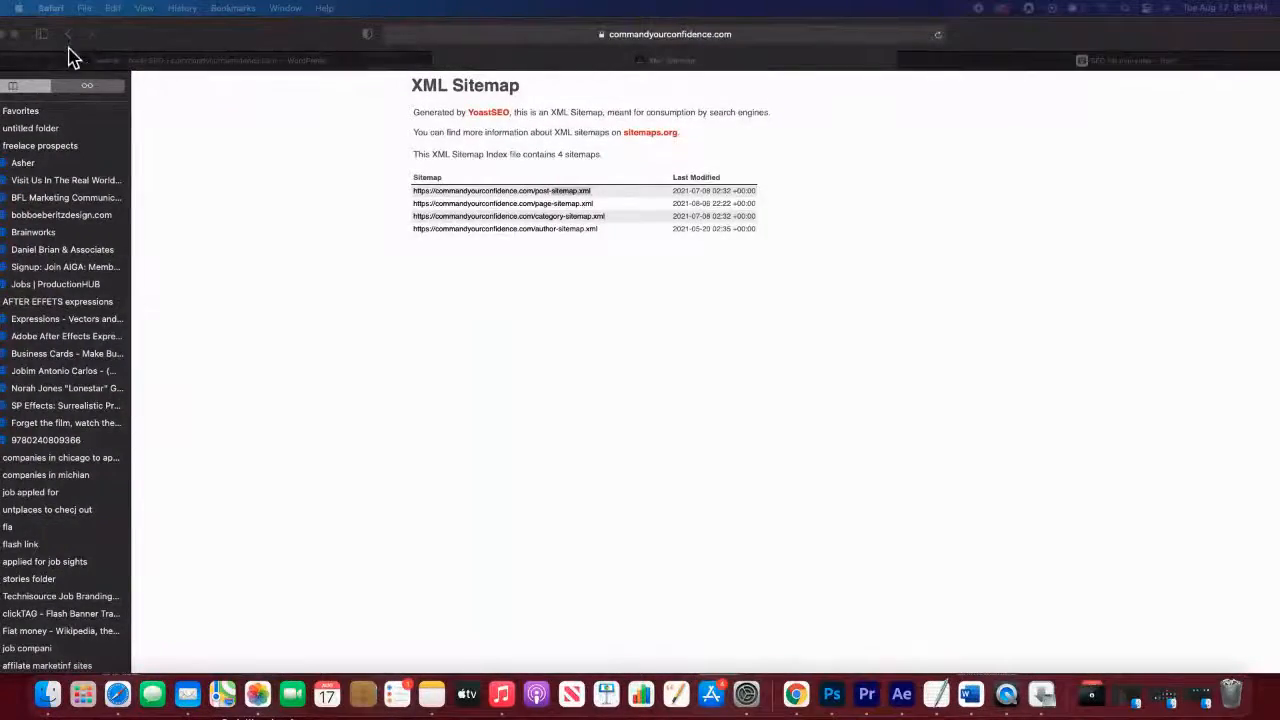
pyautogui.click(68, 36)
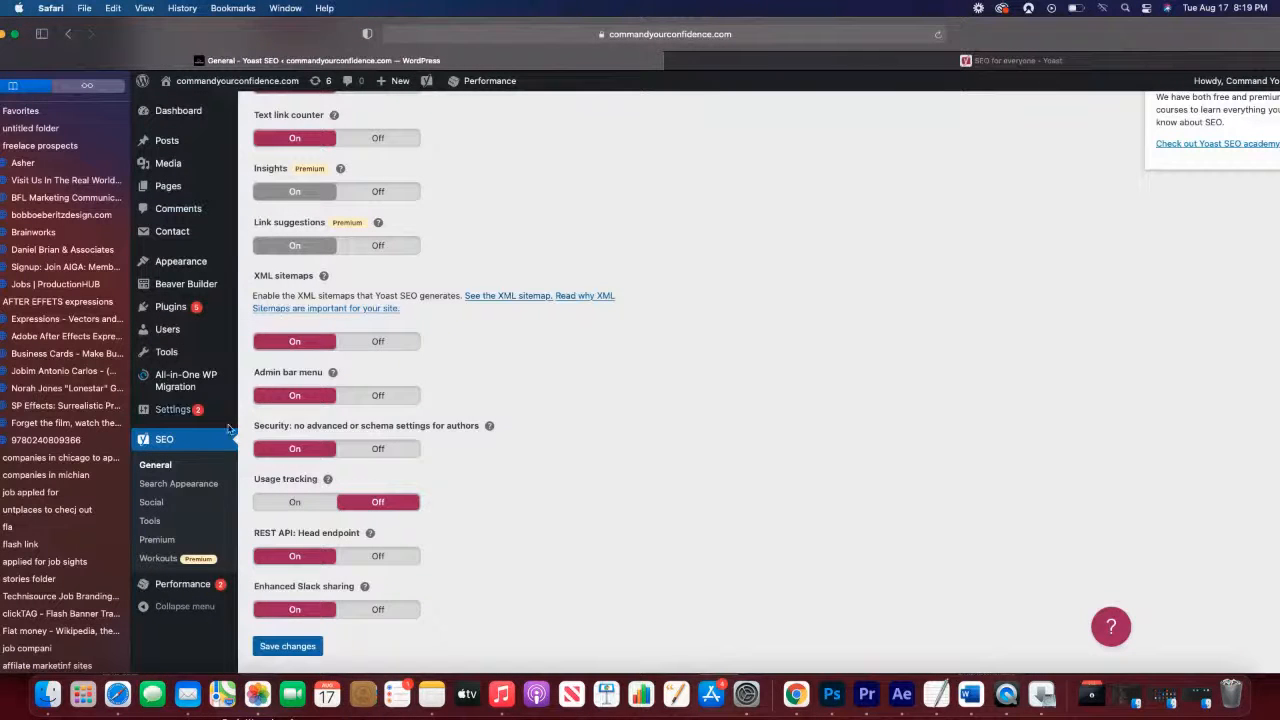
# Step: Look at the built-in tools offered by Yoast SEO and go back to the General page
pyautogui.click(167, 520)
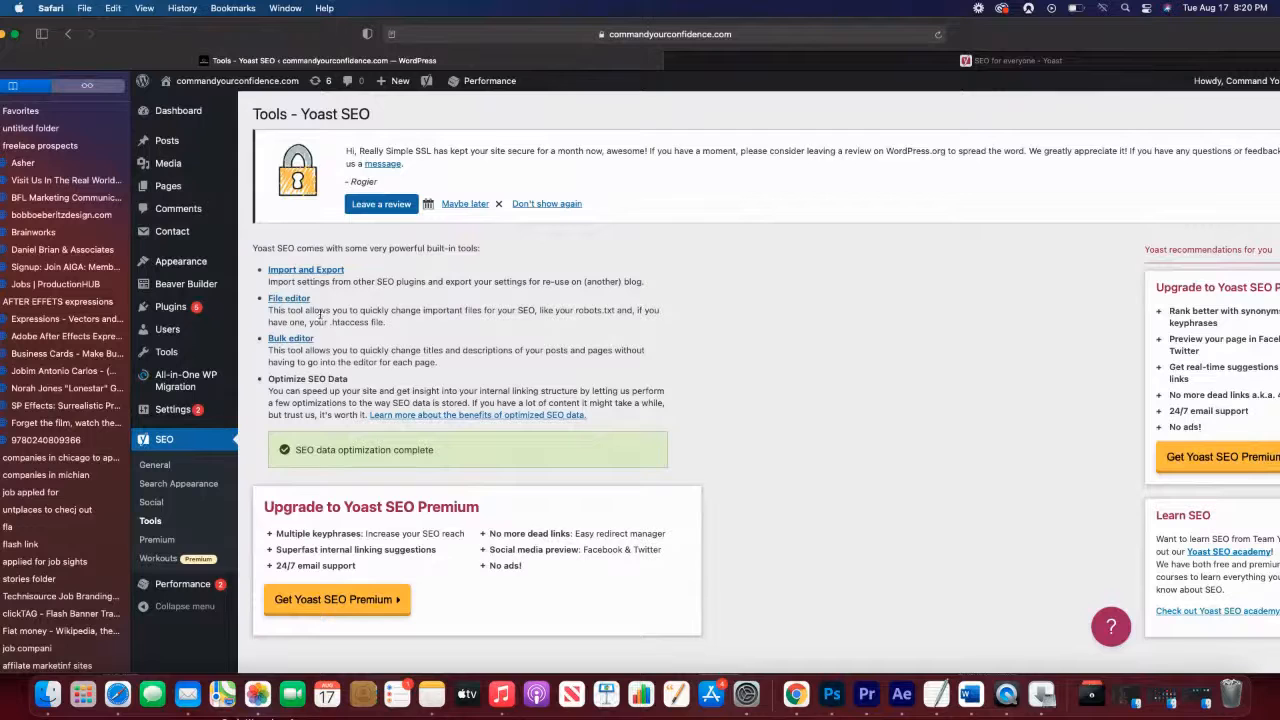
pyautogui.click(179, 464)
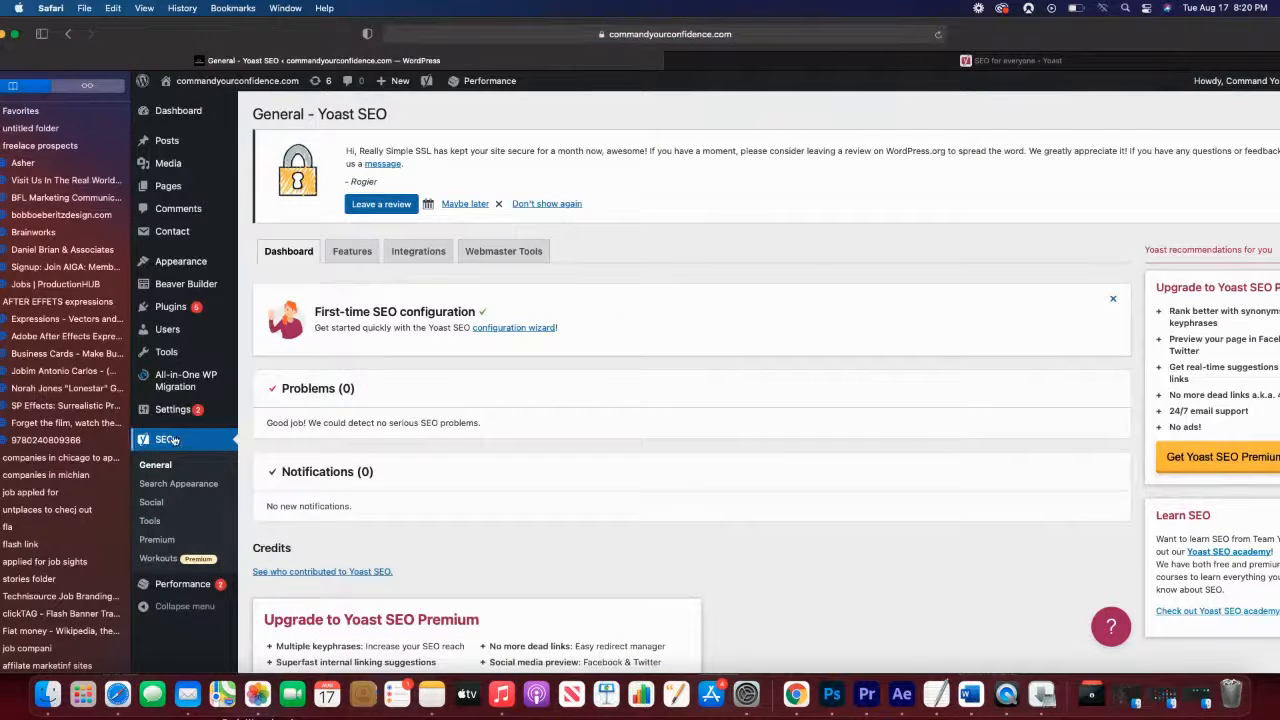
# Step: Review the organization social profile fields and the Facebook settings in Yoast's site-wide Social section
pyautogui.click(157, 503)
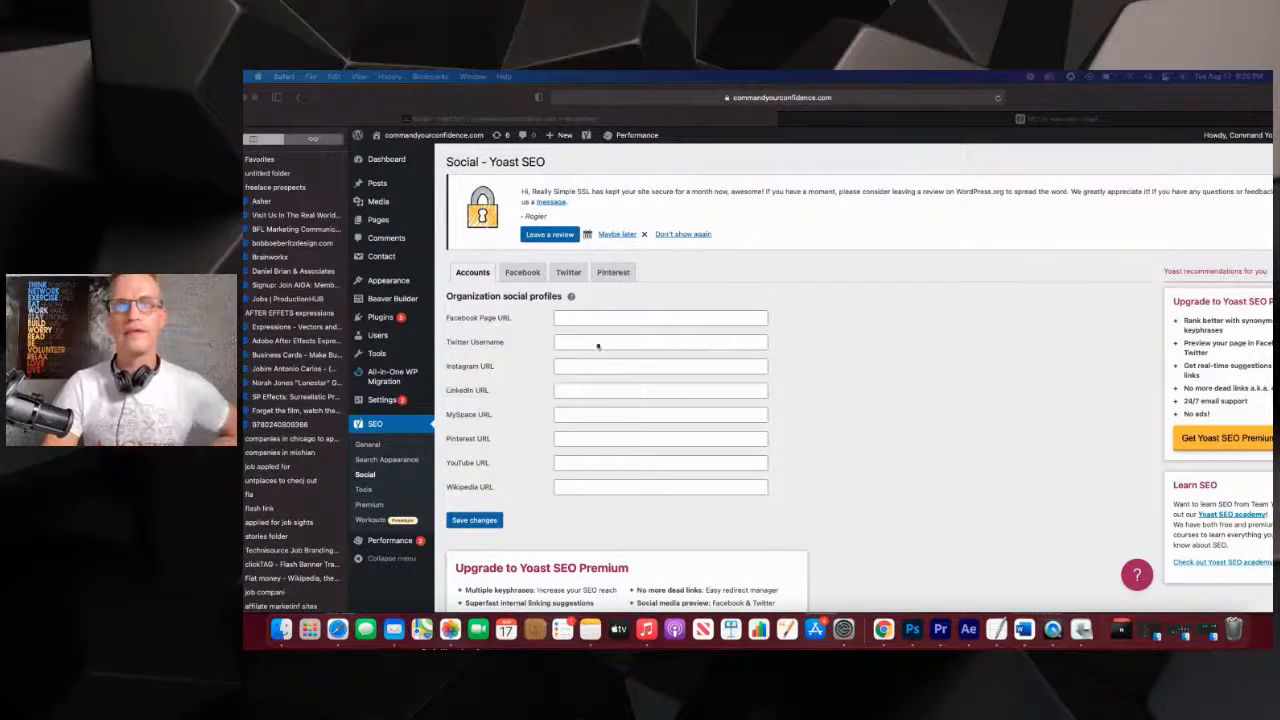
pyautogui.scroll(-1, 584, 338)
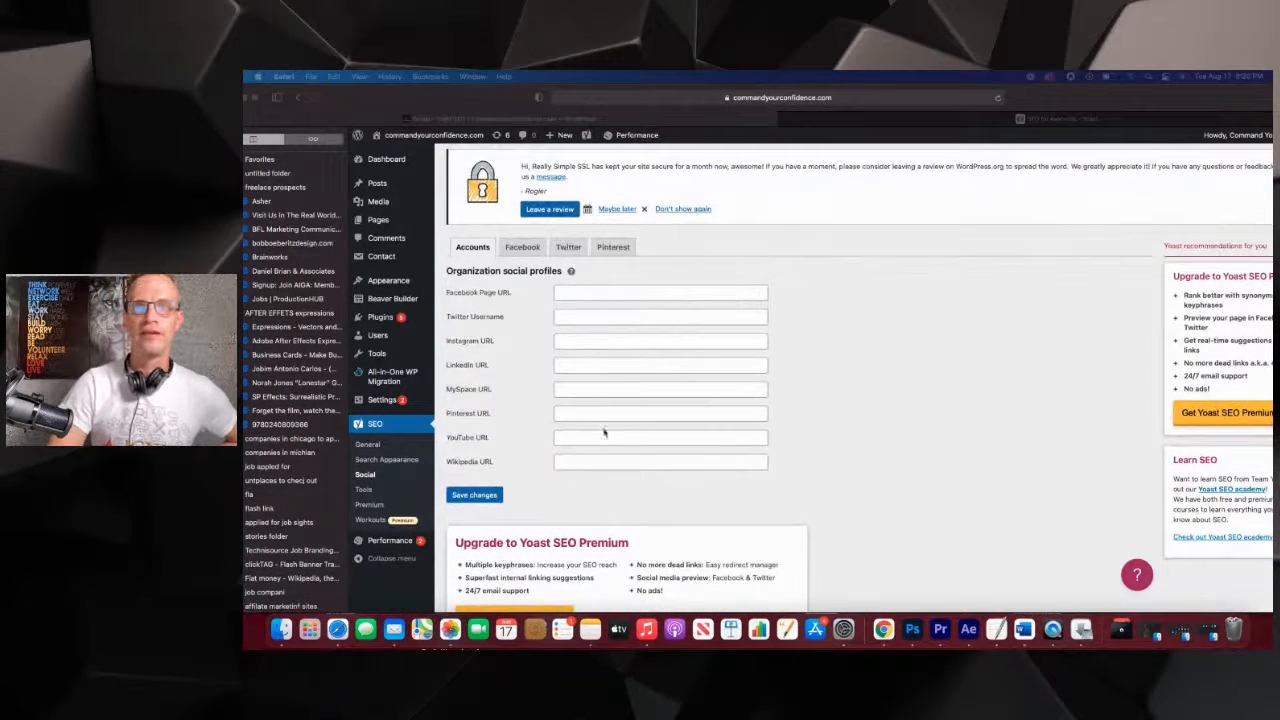
pyautogui.scroll(-1, 604, 430)
pyautogui.click(522, 219)
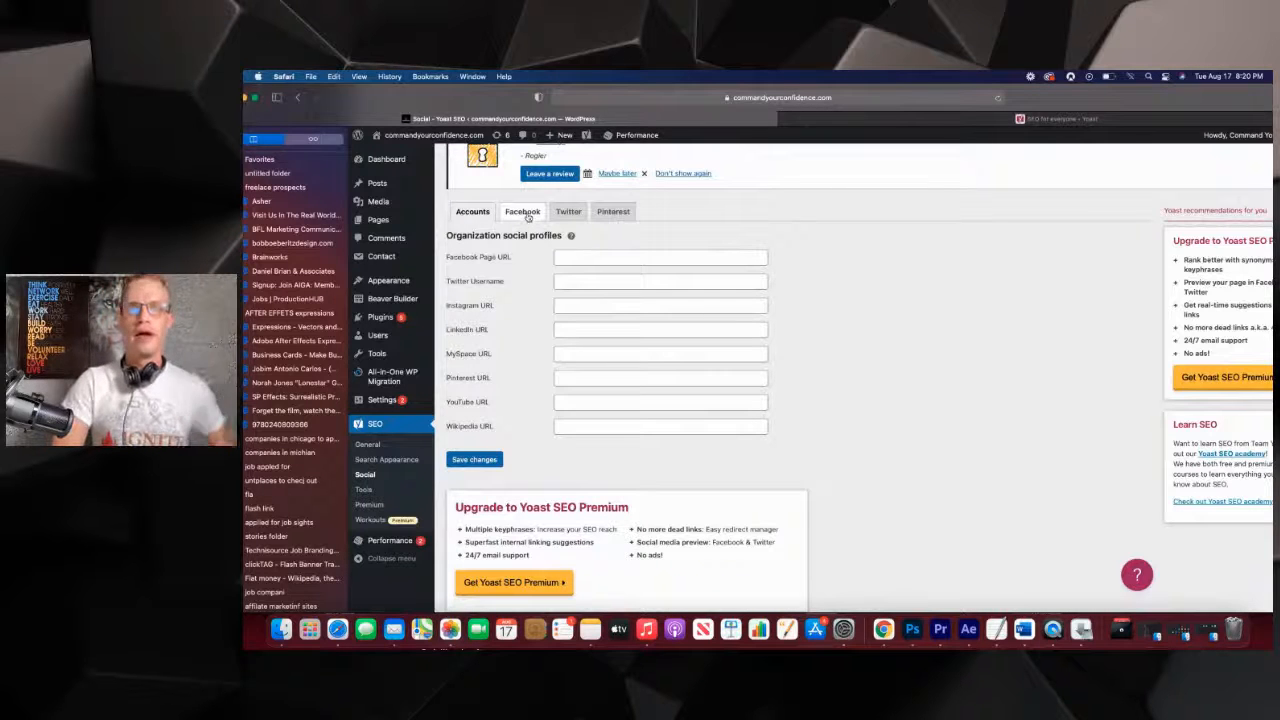
pyautogui.click(522, 213)
pyautogui.scroll(-3, 558, 320)
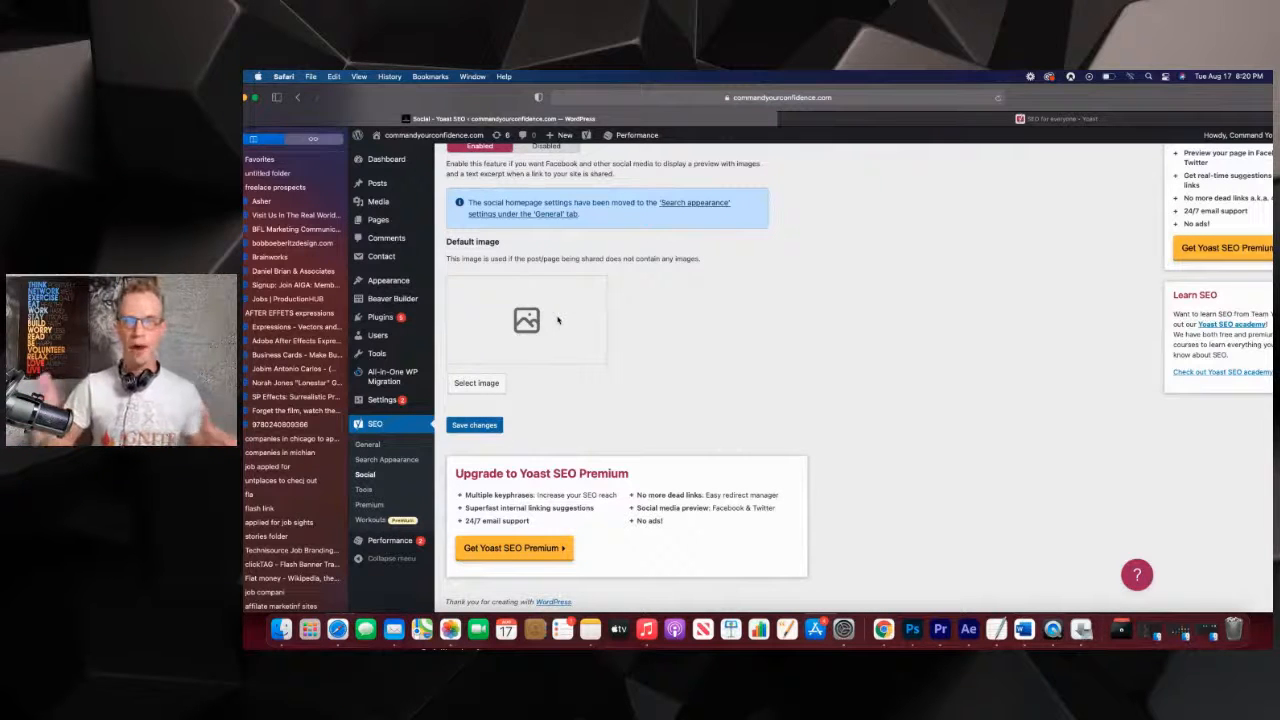
pyautogui.scroll(4, 558, 320)
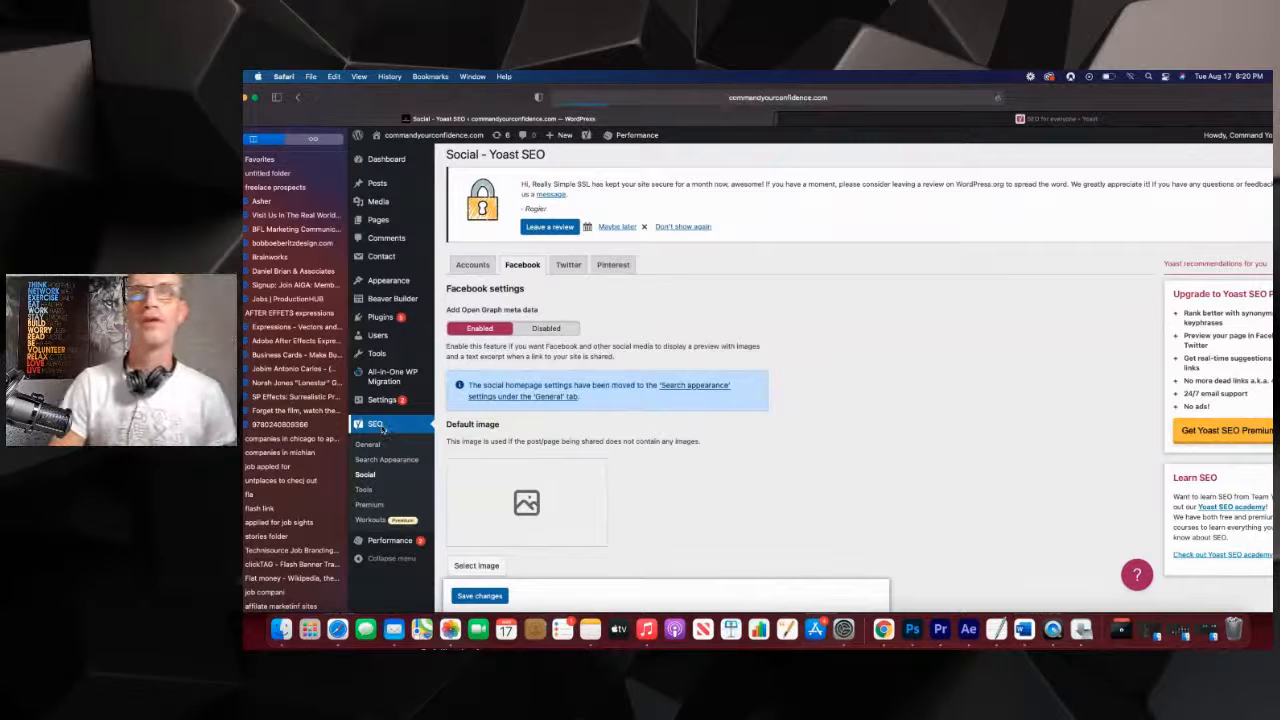
# Step: Open Yoast's Search Appearance settings and view the breadcrumbs settings
pyautogui.click(380, 426)
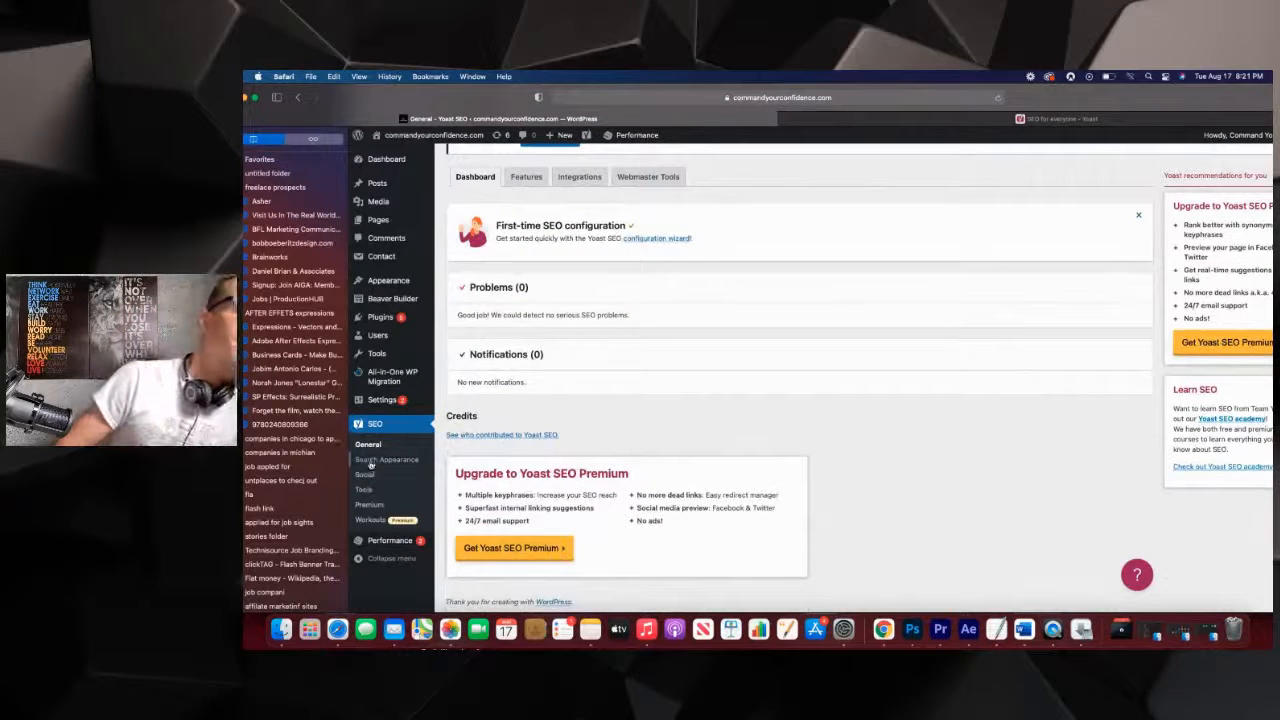
pyautogui.click(373, 461)
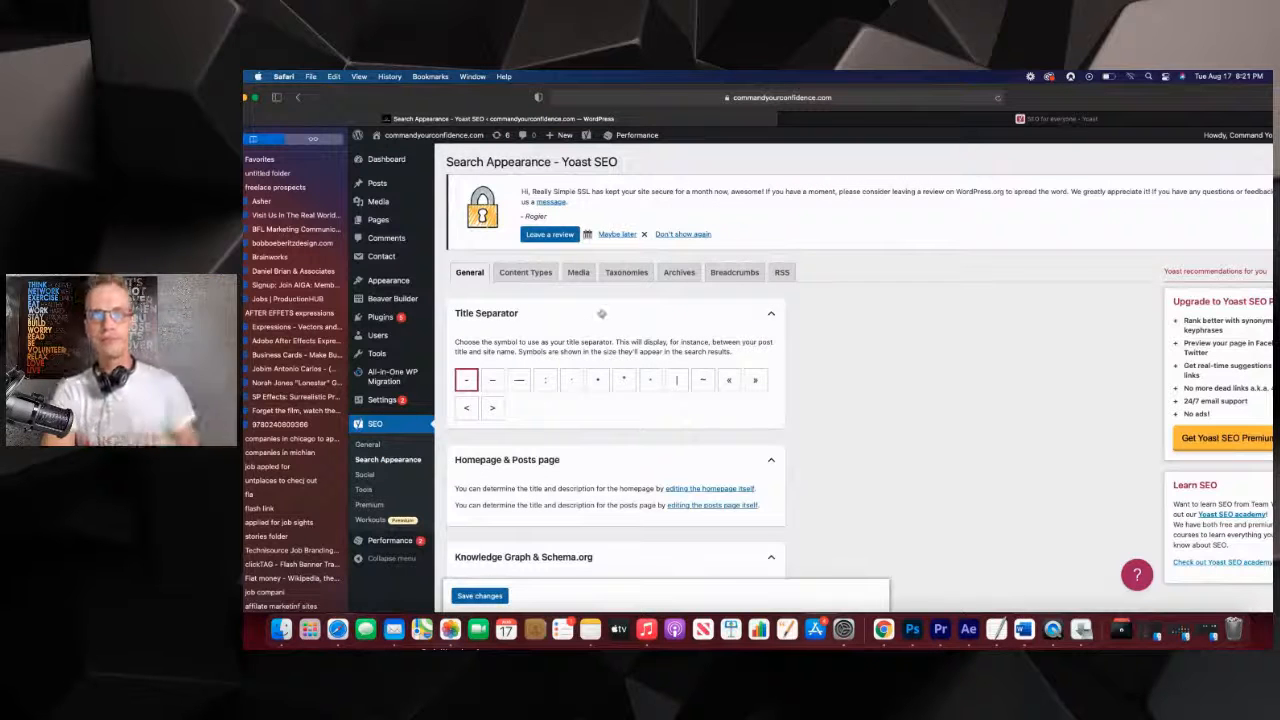
pyautogui.click(731, 280)
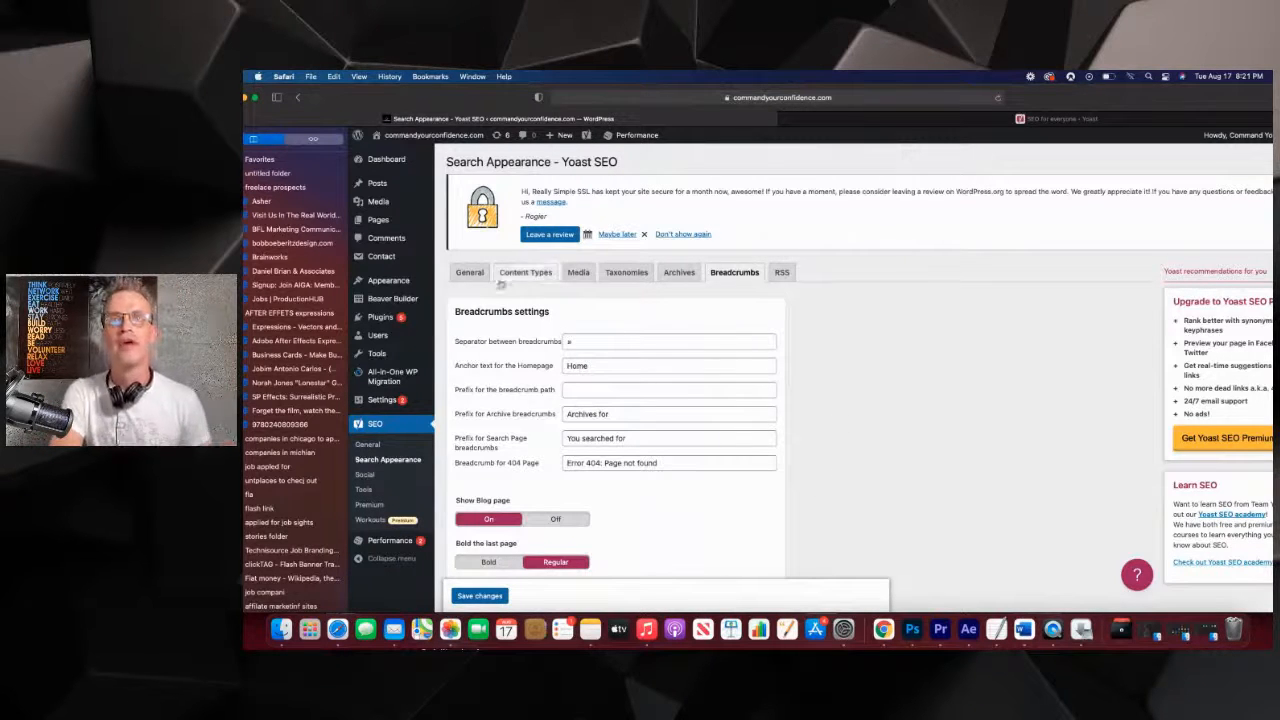
# Step: Review the title separator, Homepage & Posts page and Knowledge Graph & Schema.org sections in the general Search Appearance settings
pyautogui.click(469, 272)
pyautogui.scroll(-2, 656, 426)
pyautogui.scroll(-2, 656, 426)
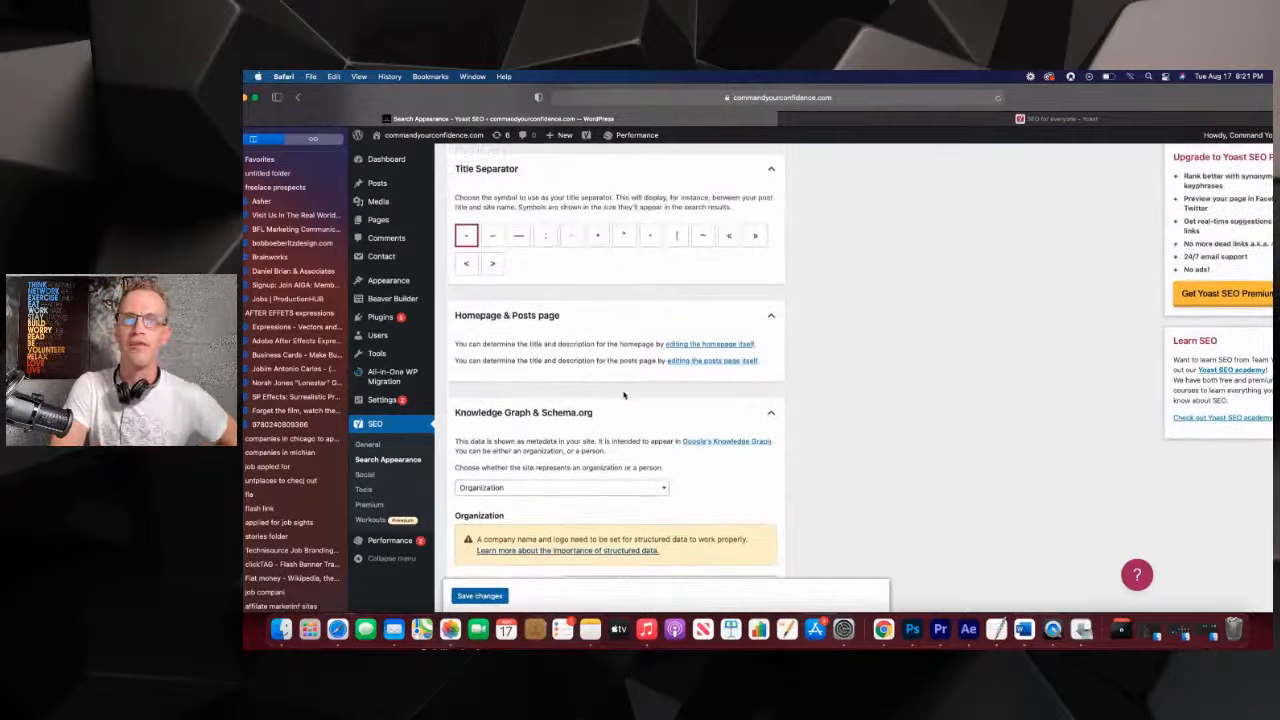
pyautogui.scroll(-3, 627, 388)
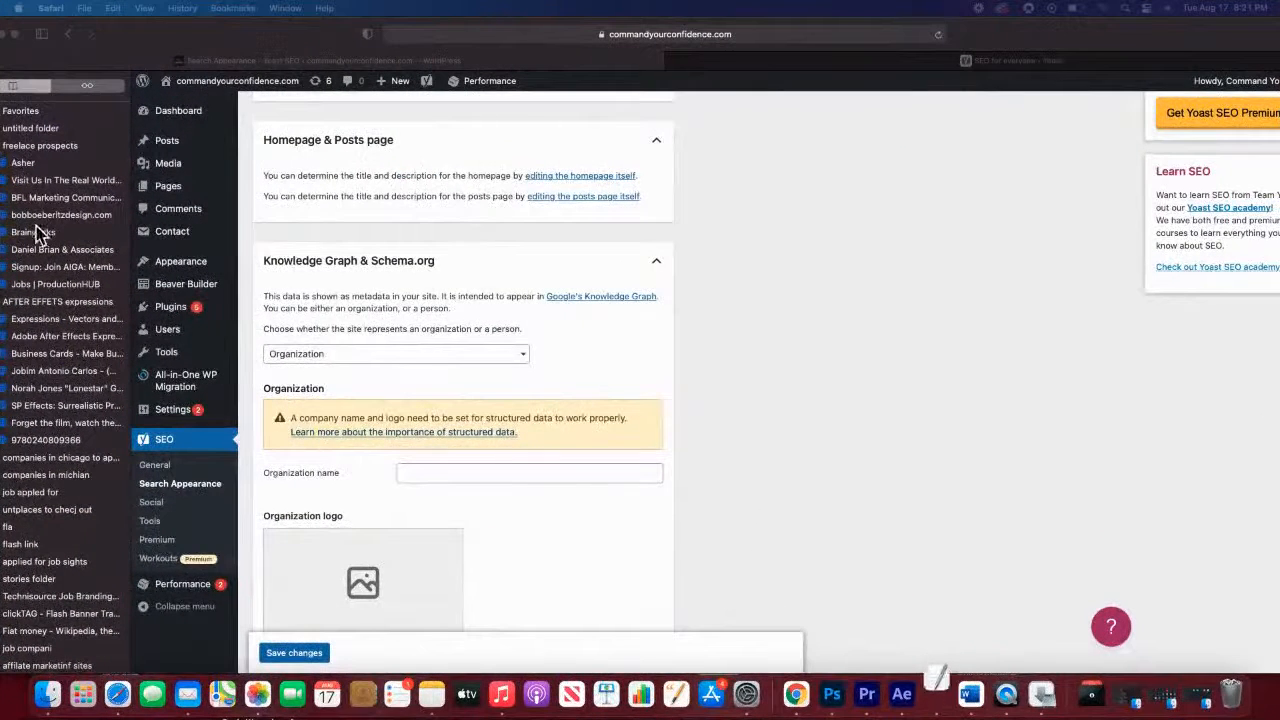
pyautogui.scroll(3, 386, 356)
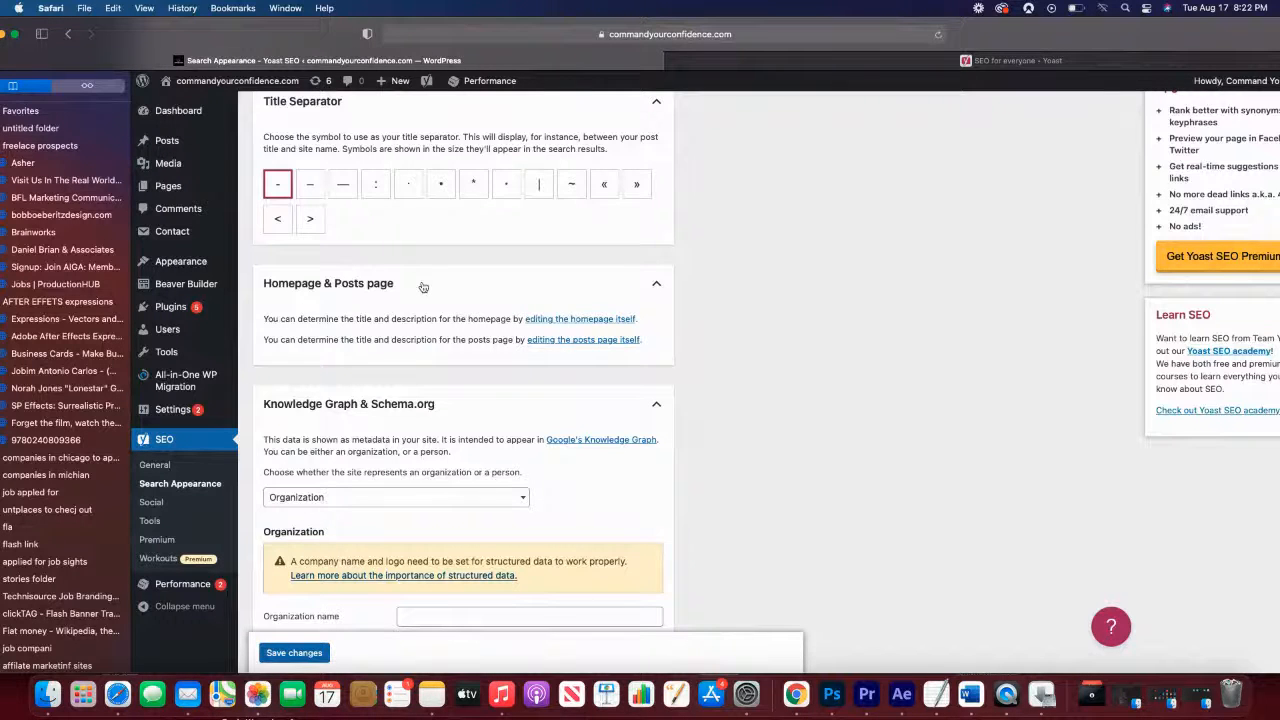
pyautogui.scroll(-2, 422, 287)
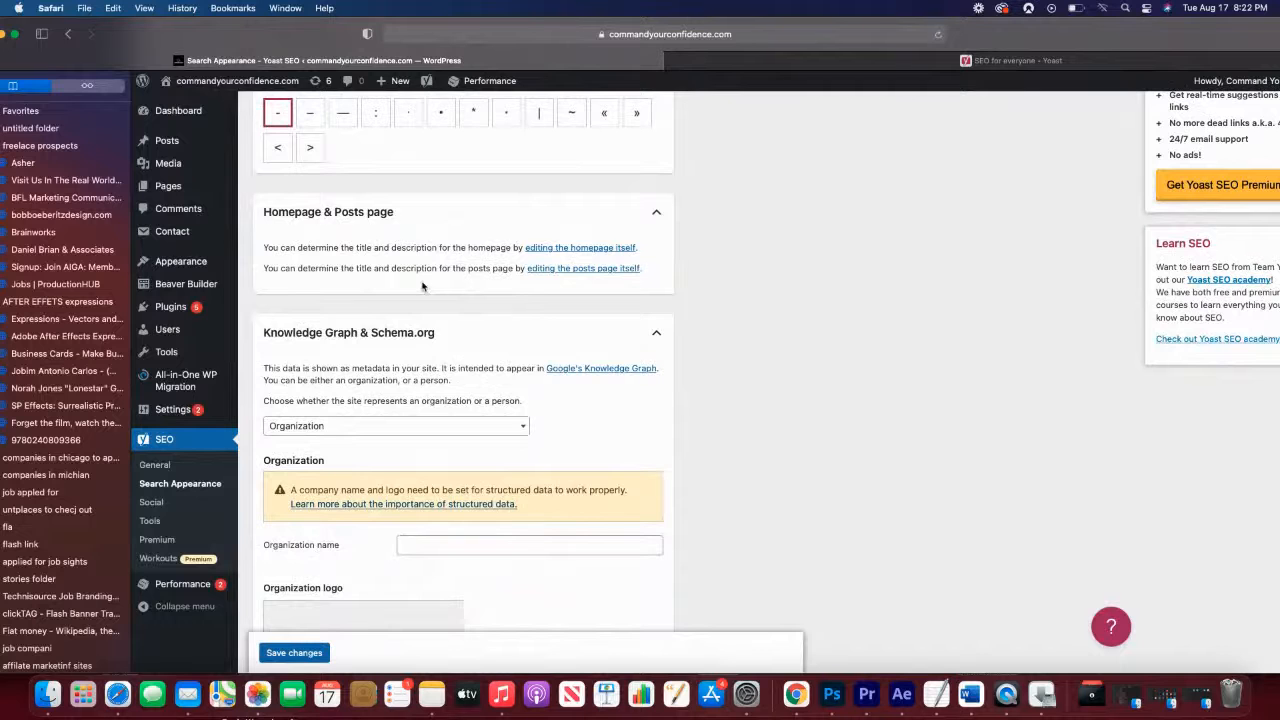